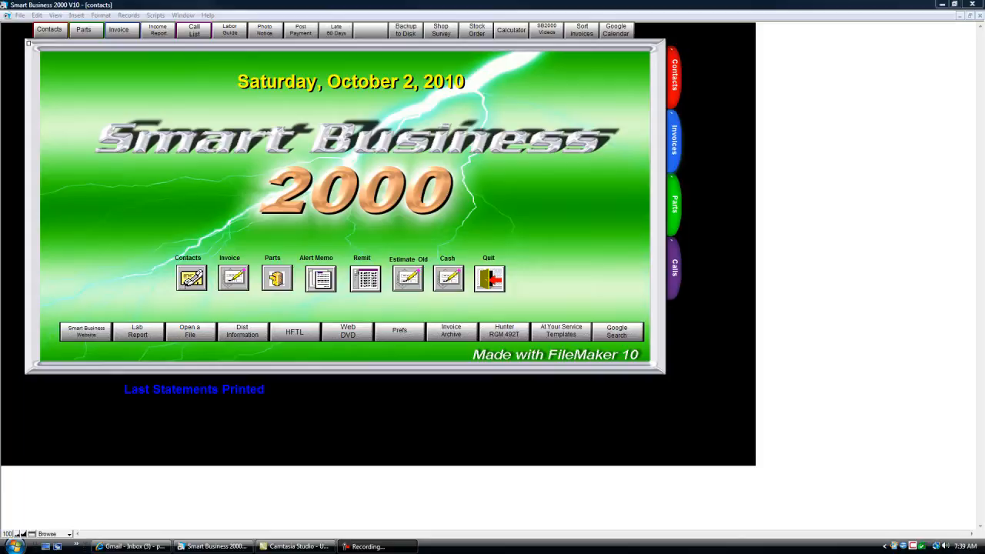
Open the Contacts database, find all contact records and start exporting the records to a file
left_click(198, 283)
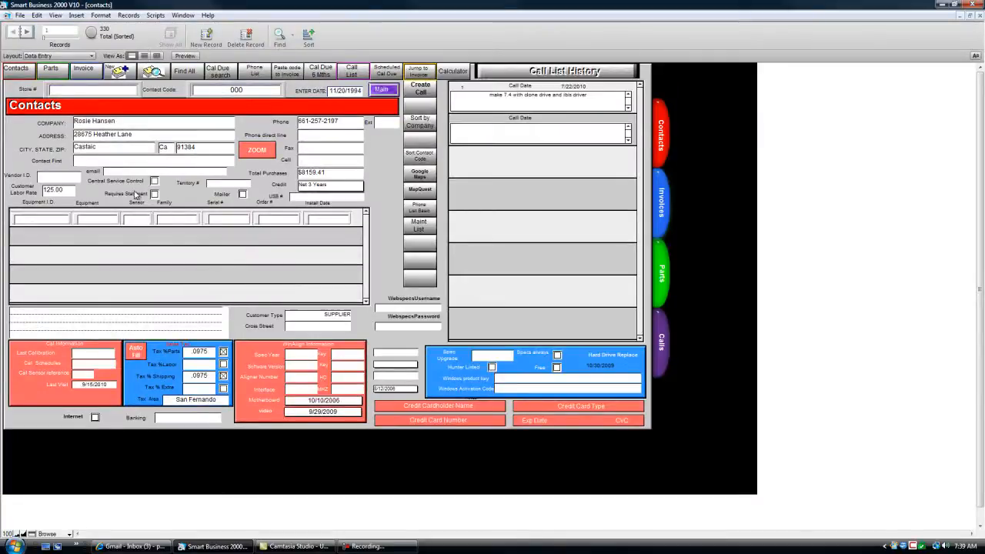
left_click(190, 73)
left_click(20, 17)
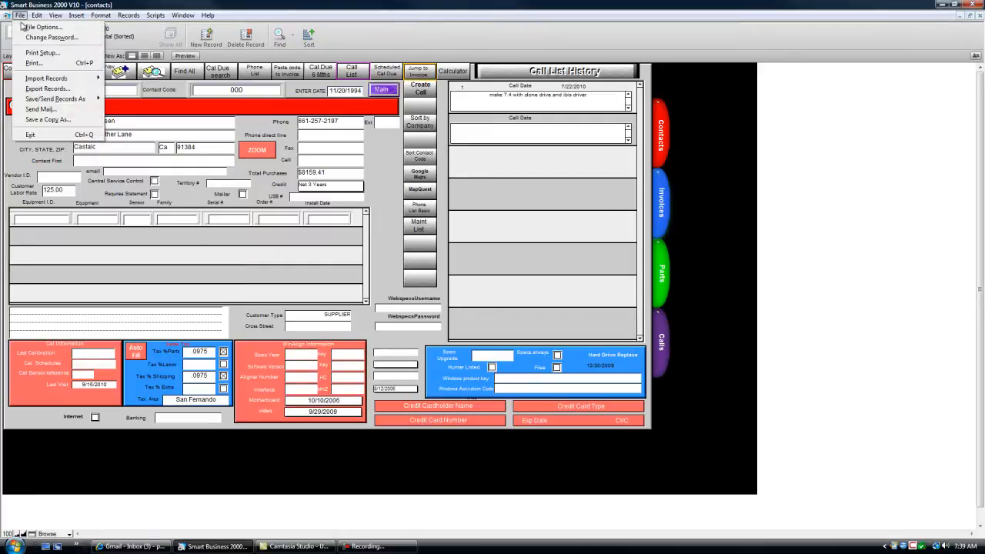
left_click(46, 89)
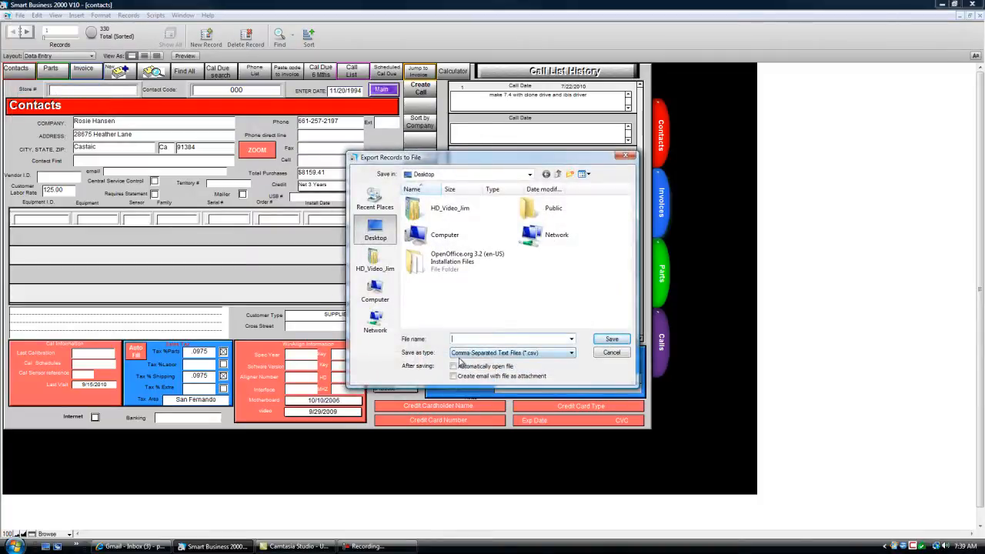
Export the records to the Desktop as a comma-separated text file named contacts, keeping the listed fields from Company Name to email
left_click(570, 353)
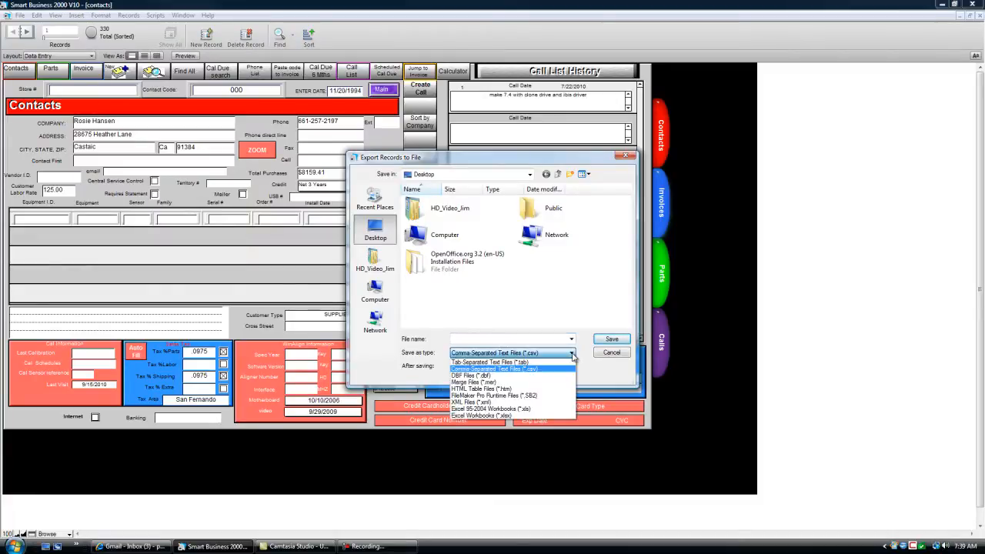
left_click(523, 369)
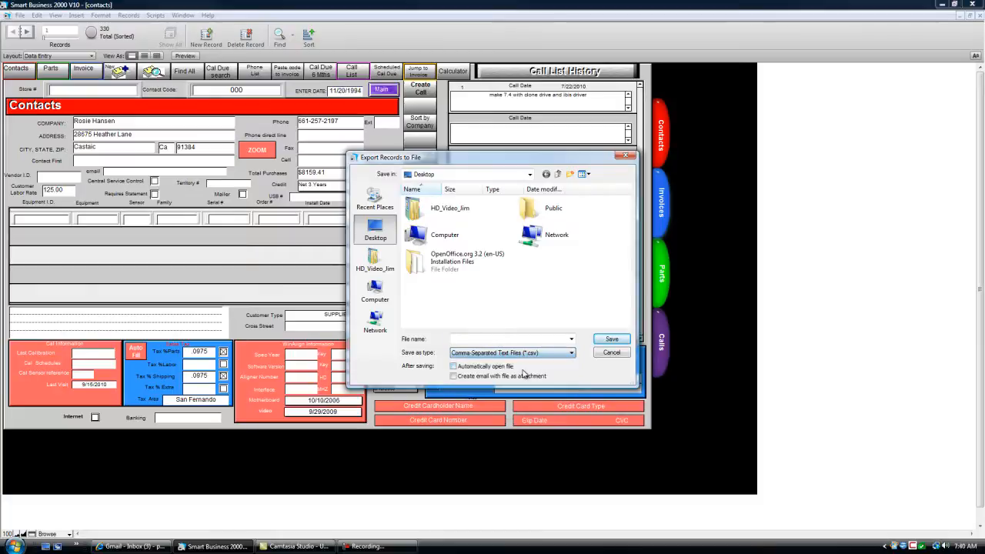
left_click(471, 339)
type("contacts")
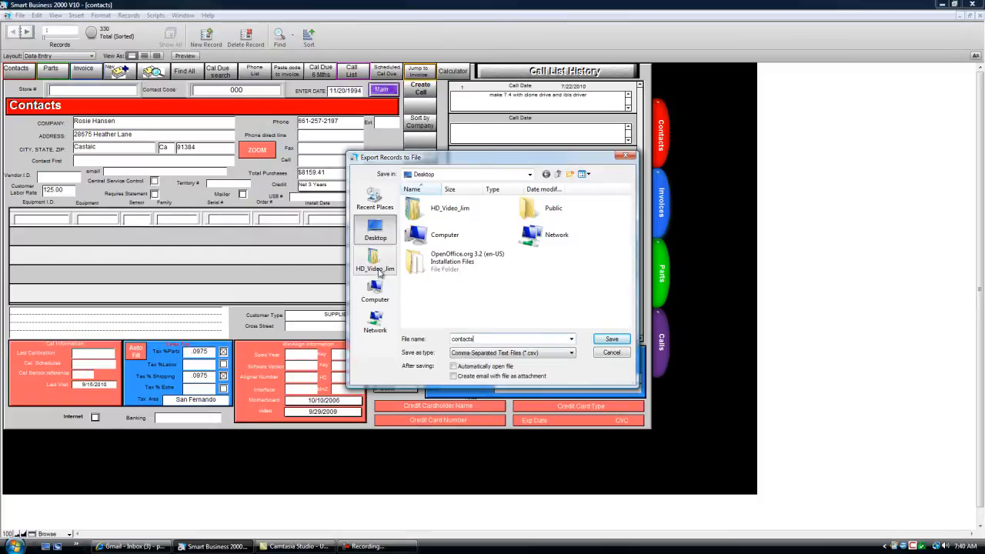
left_click(611, 339)
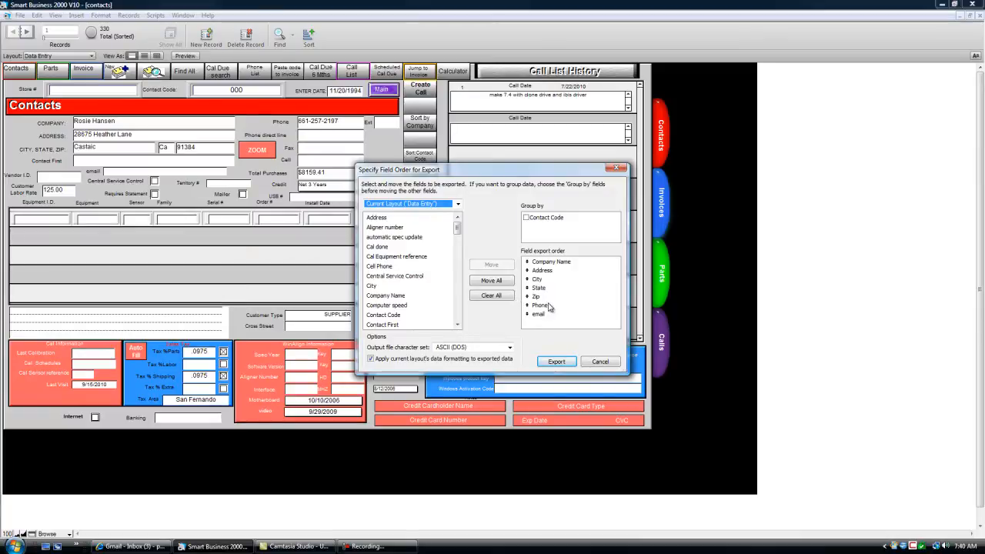
left_click(557, 360)
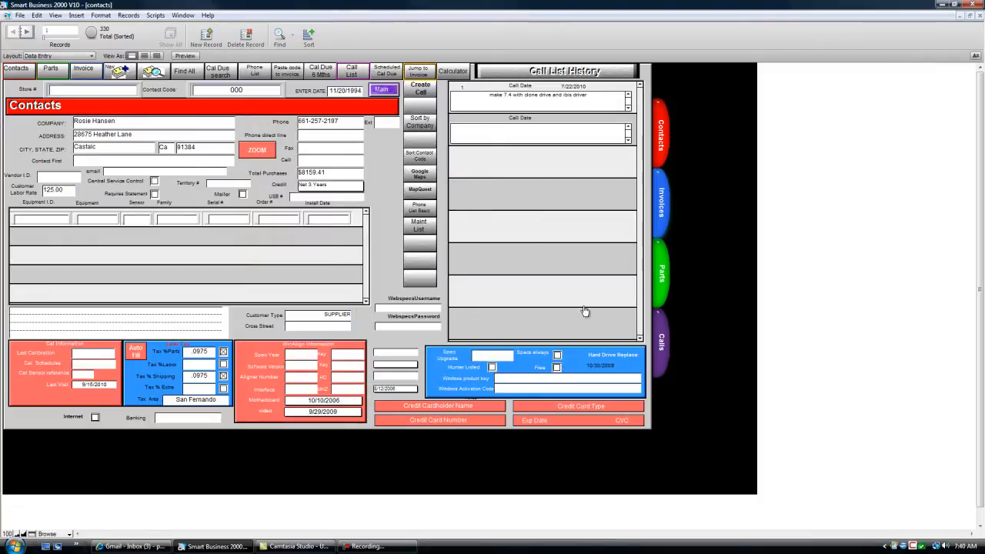
Switch to the desktop and open the exported contacts file in OpenOffice.org Calc, importing it with comma separation
left_click(942, 6)
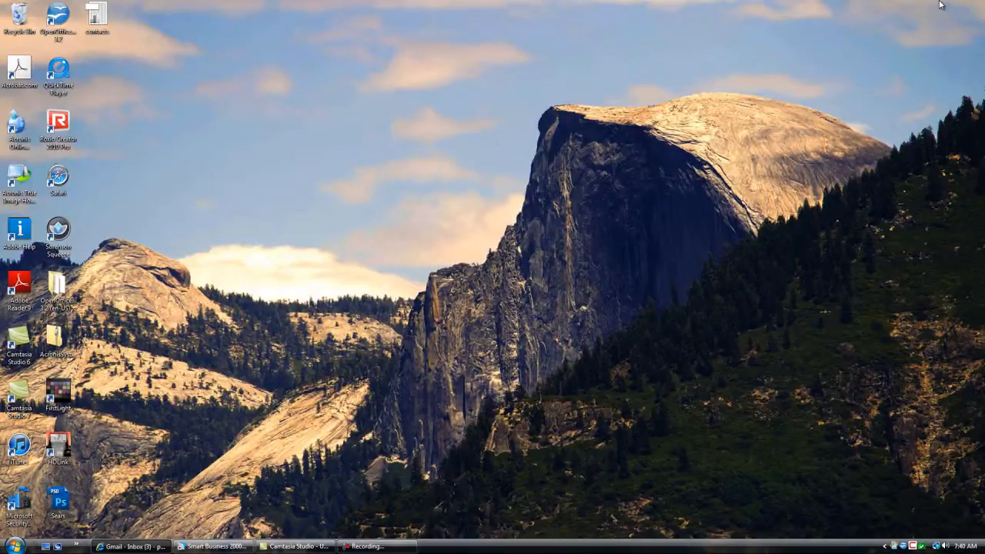
left_click_drag(96, 16, 331, 187)
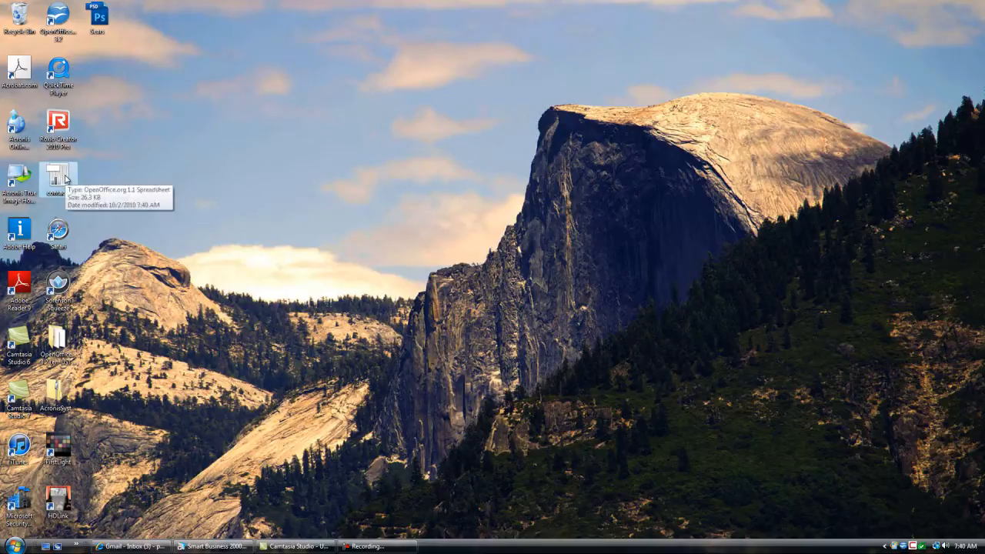
double_click(65, 178)
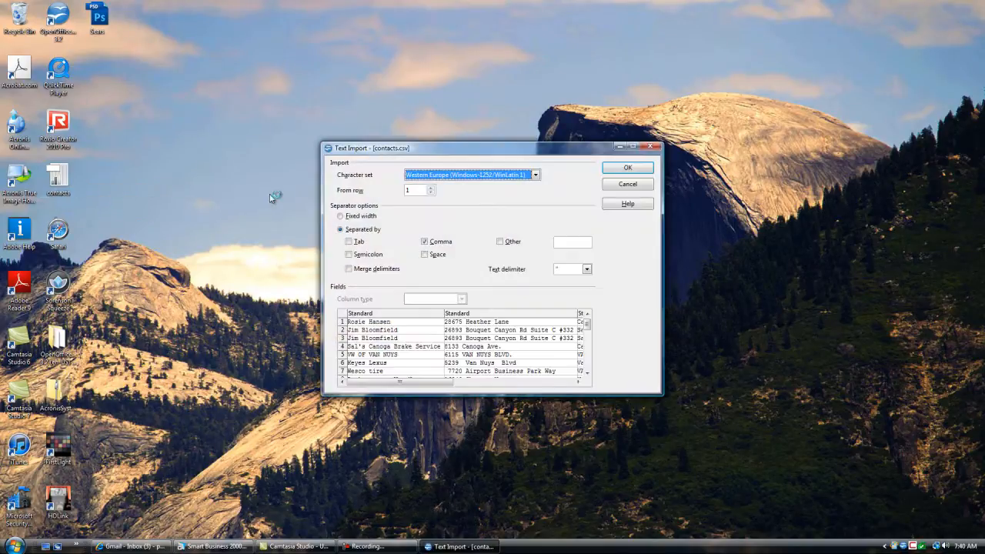
left_click(630, 169)
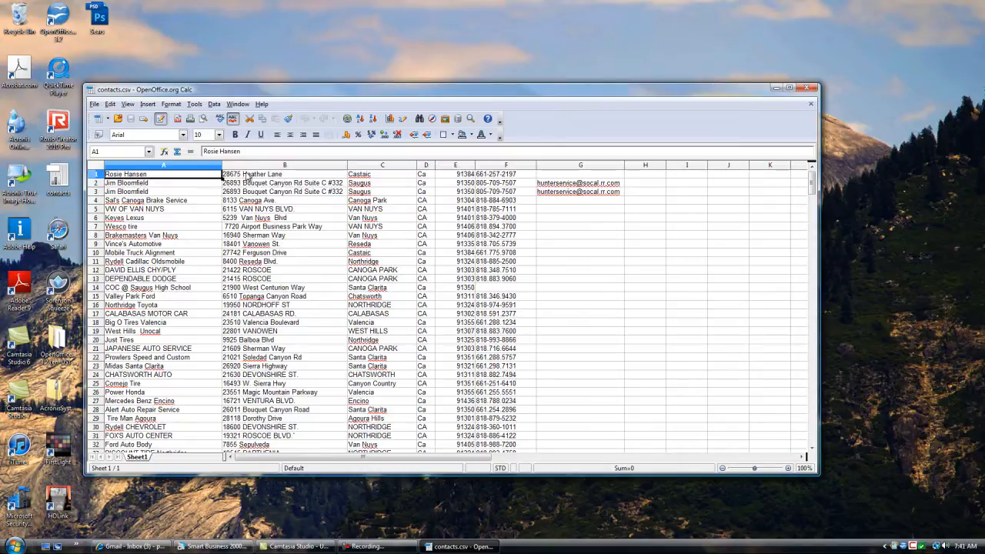
Insert an empty row above the first contact in row 1
right_click(102, 175)
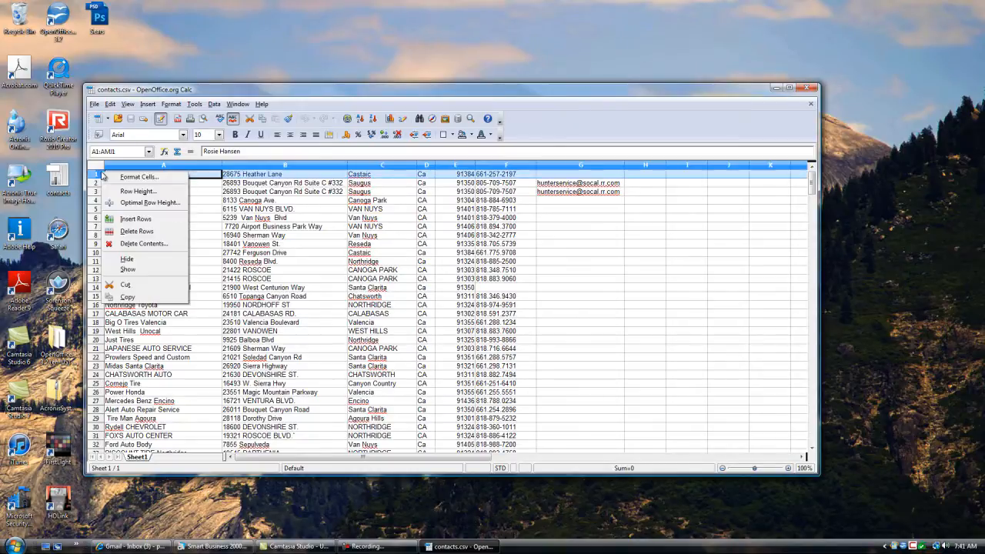
left_click(124, 219)
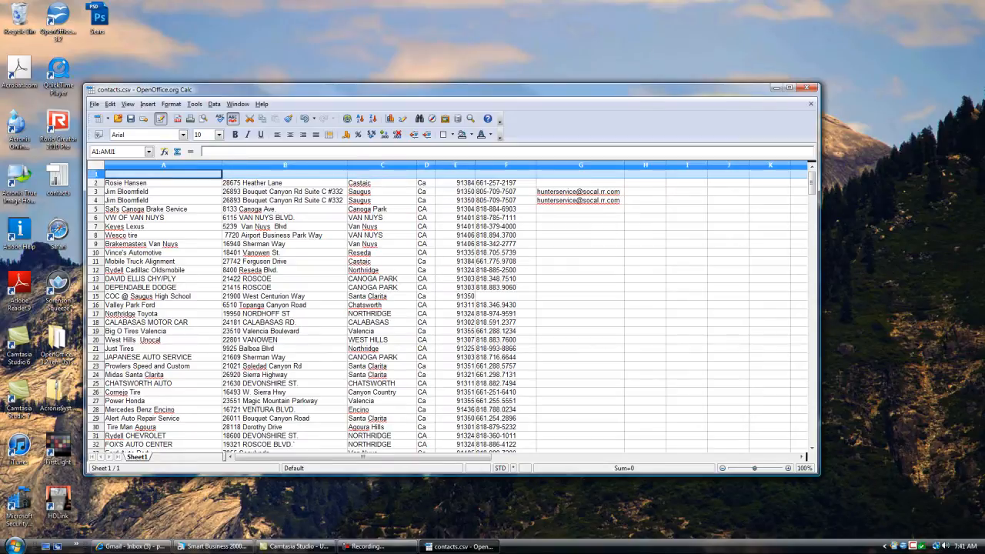
Switch to Internet Explorer and consult the Gmail Help page on CSV files for the required header field names
left_click_drag(984, 14, 313, 15)
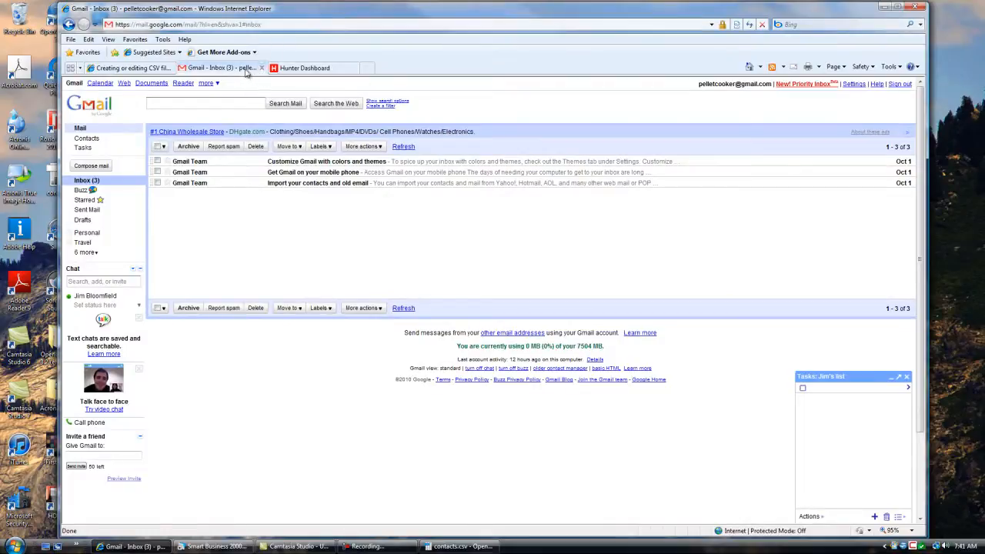
left_click(119, 69)
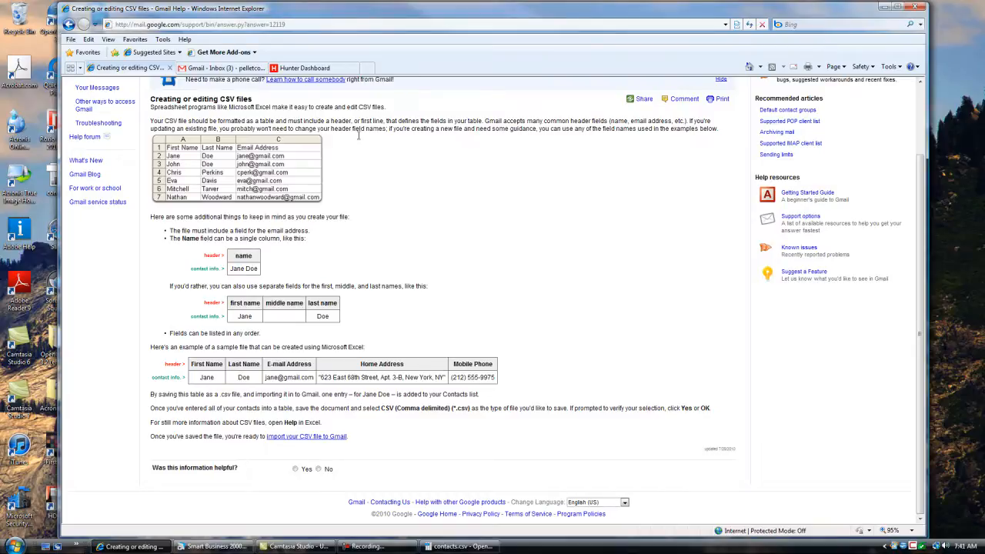
left_click_drag(292, 13, 984, 13)
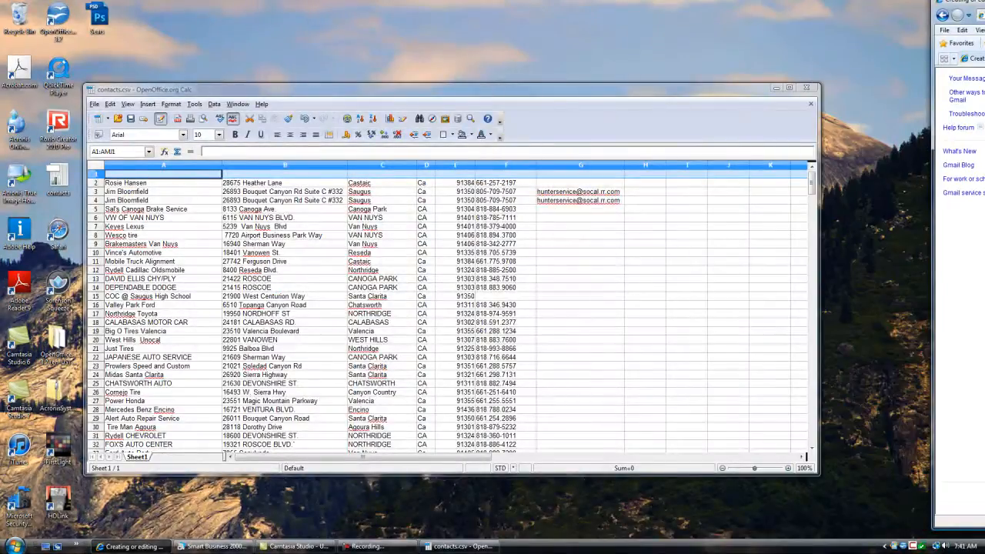
In the contacts spreadsheet, enter the column headers First Name in A1 and Home Address in B1
left_click(151, 178)
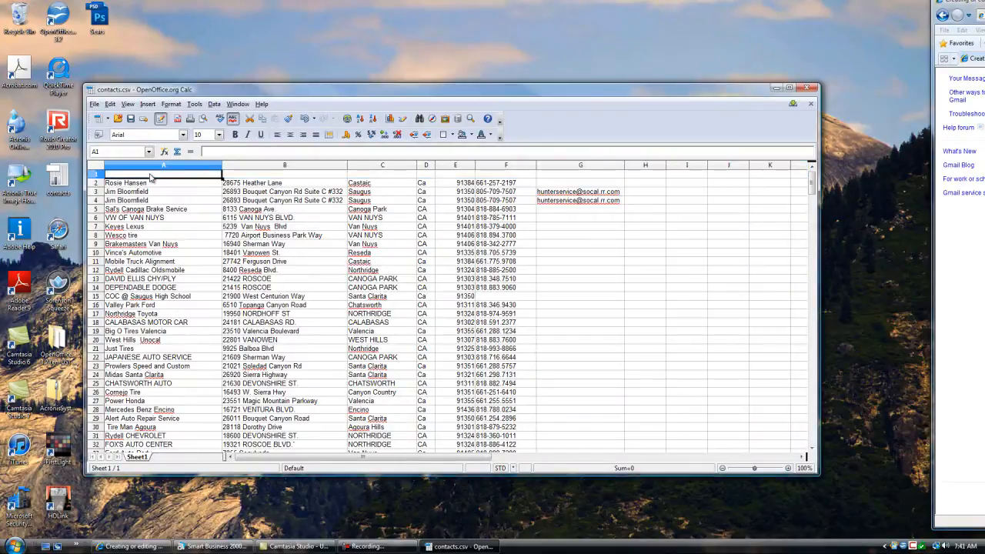
left_click(209, 151)
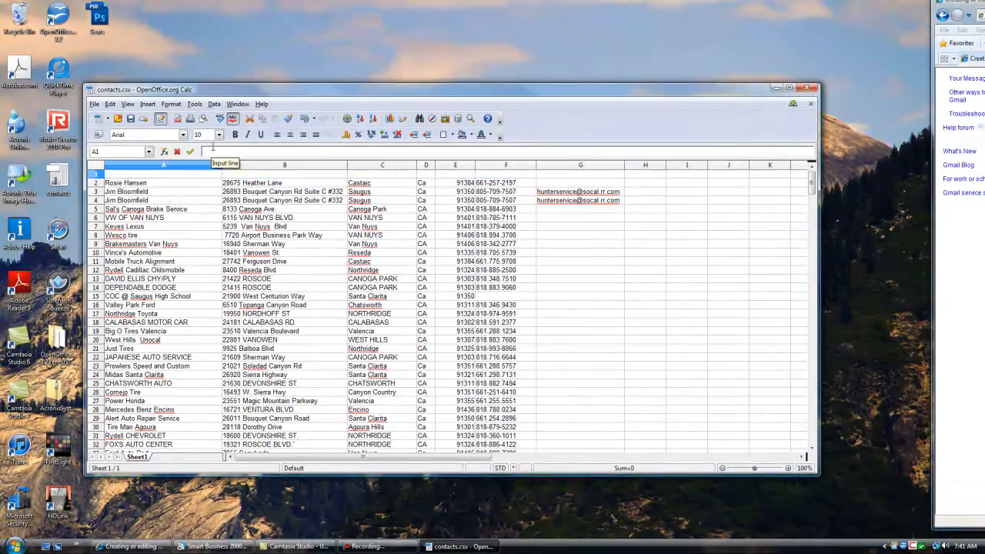
type("Fi")
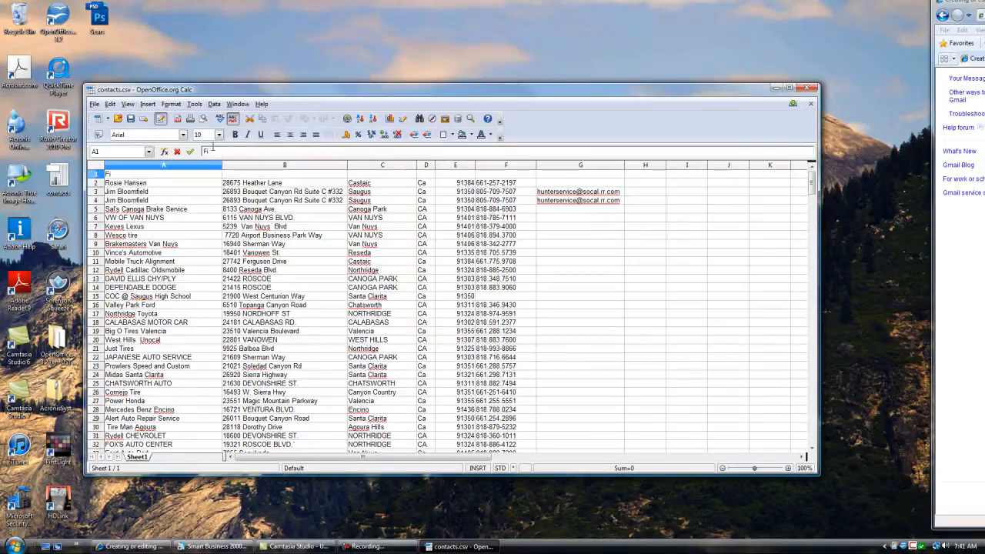
type("rst N")
key("Return")
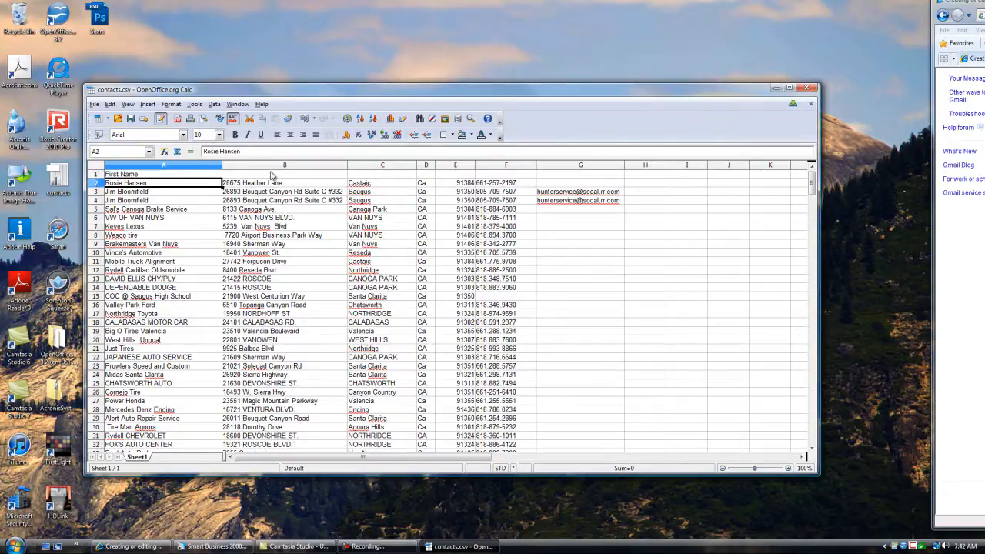
left_click(272, 175)
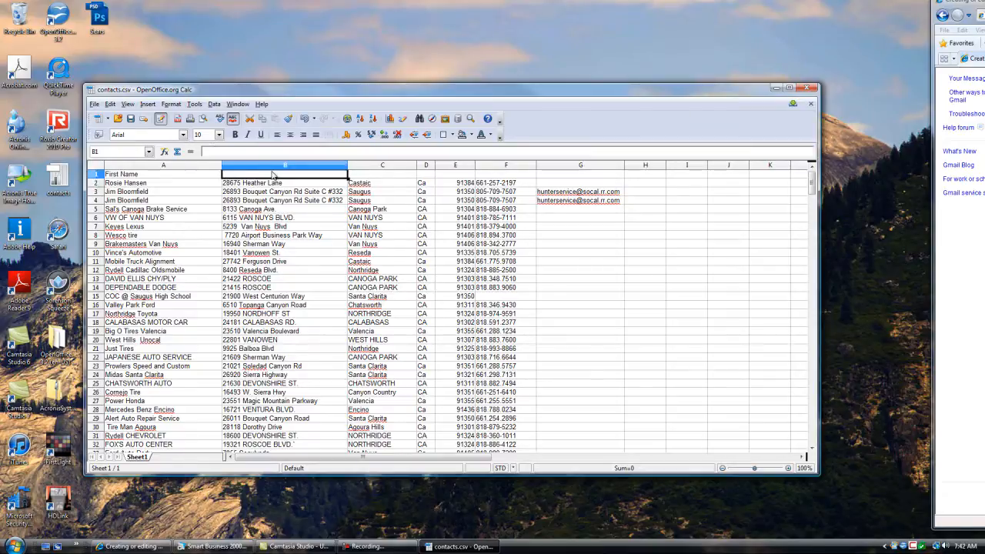
type("Home")
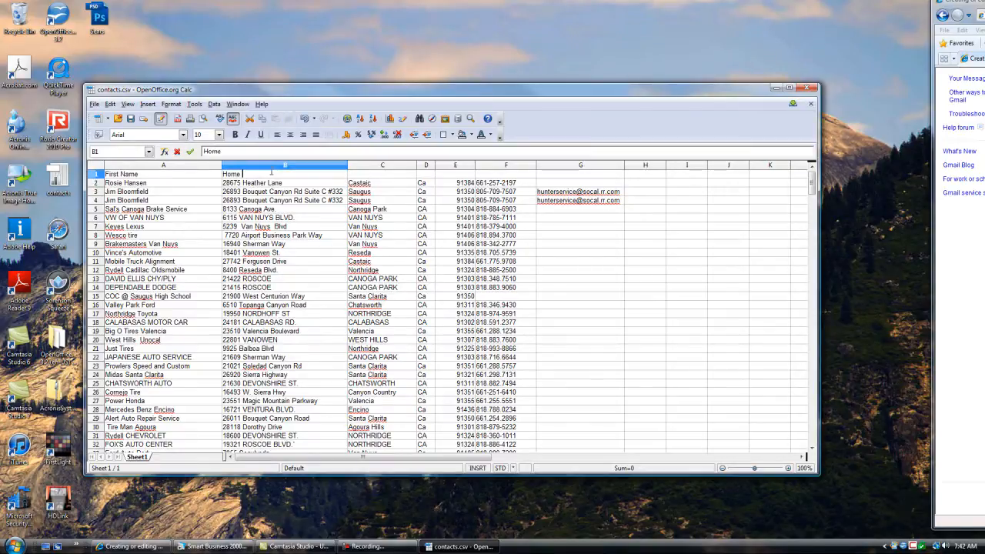
type(" Address")
key("Tab")
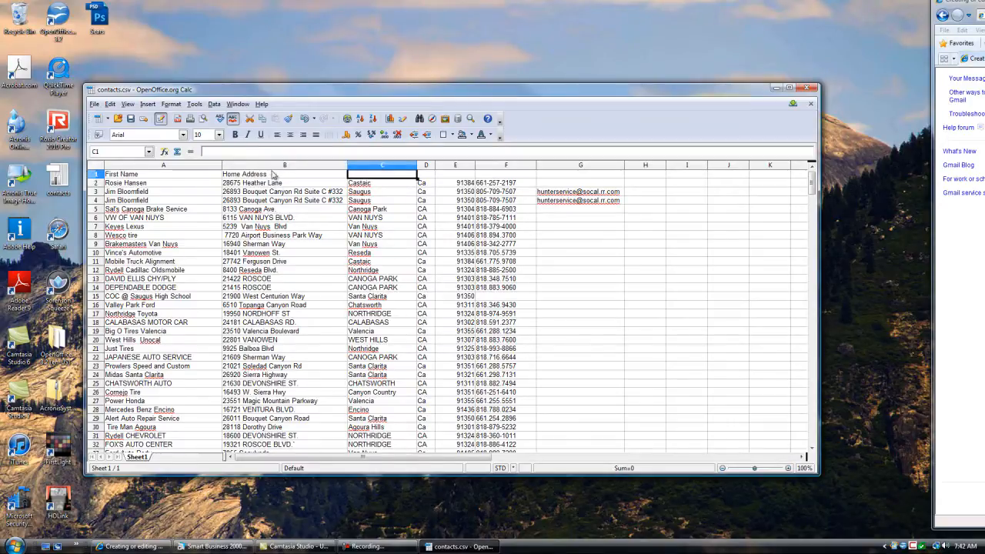
Enter the column headers City in C1, State in D1 and zip code in E1
type("Ci")
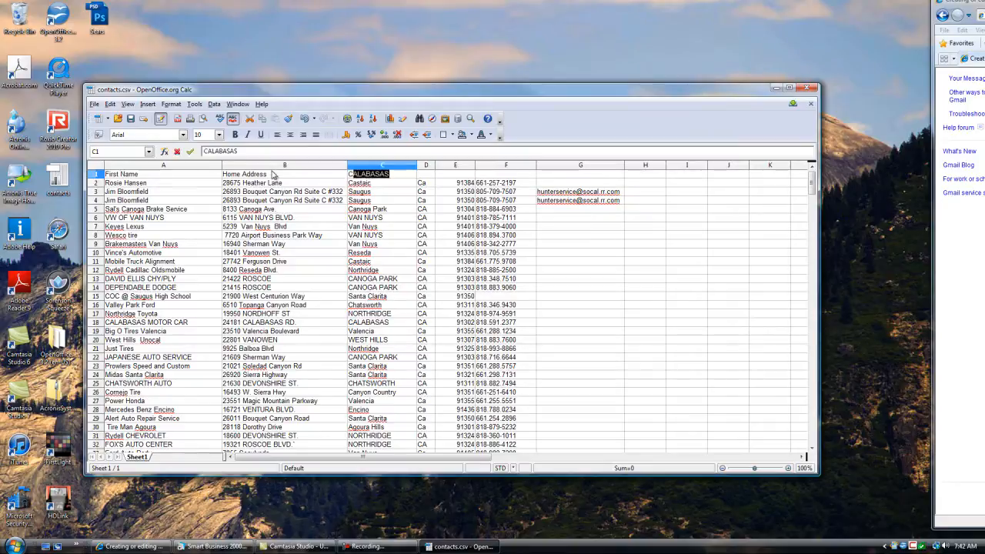
type("ty")
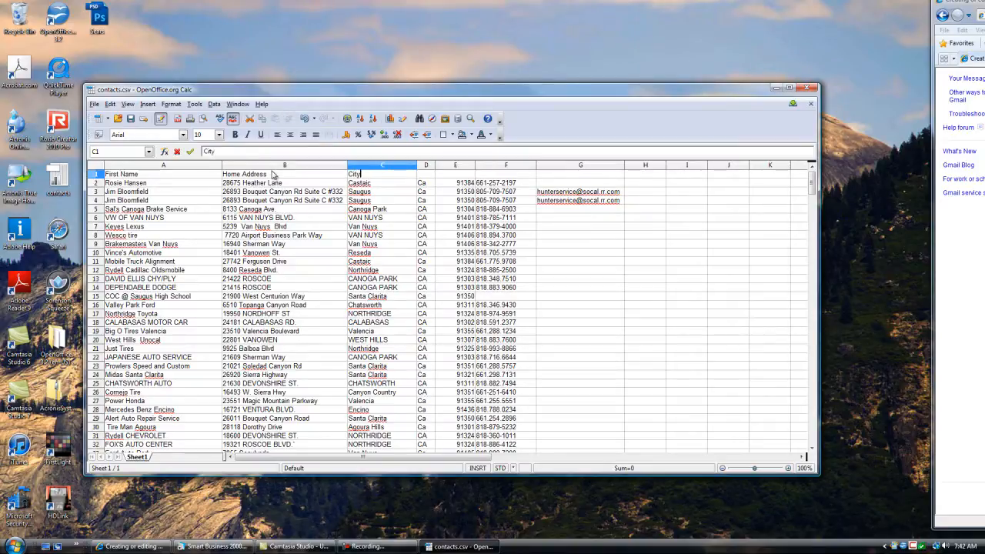
key("Tab")
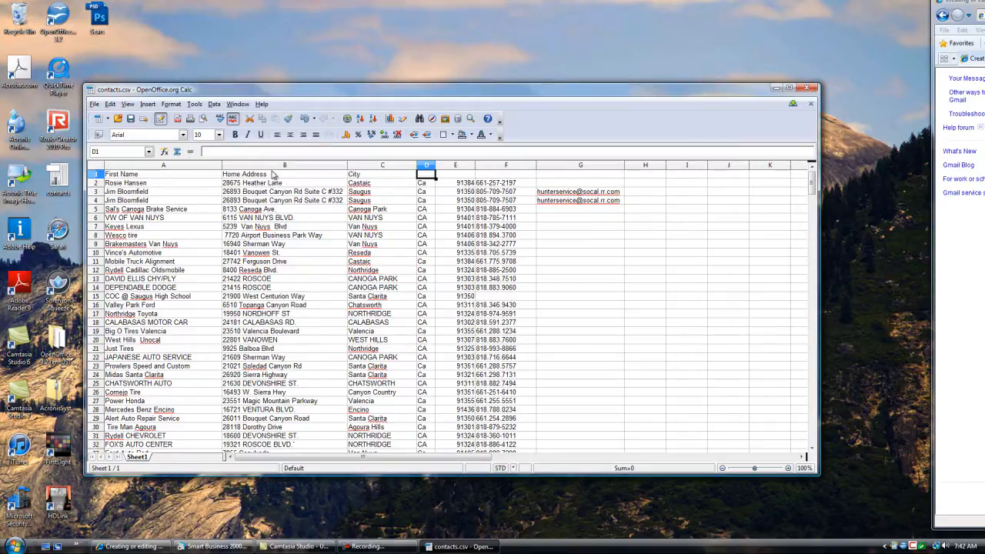
type("State")
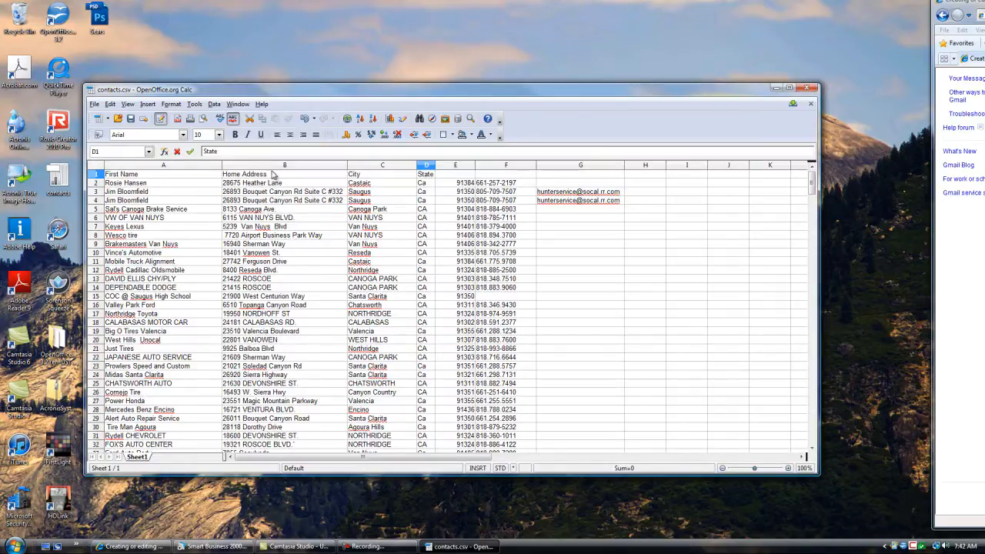
key("Tab")
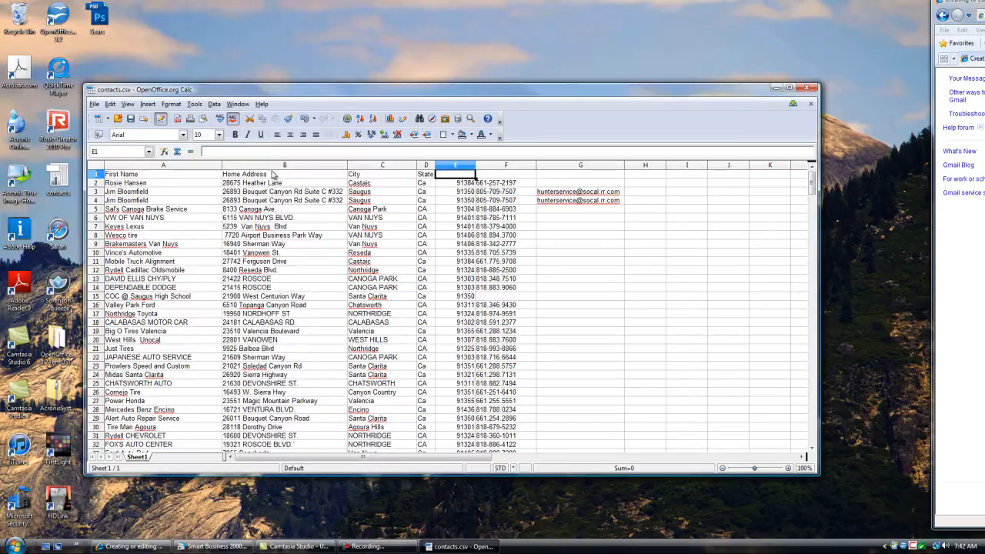
type("zip")
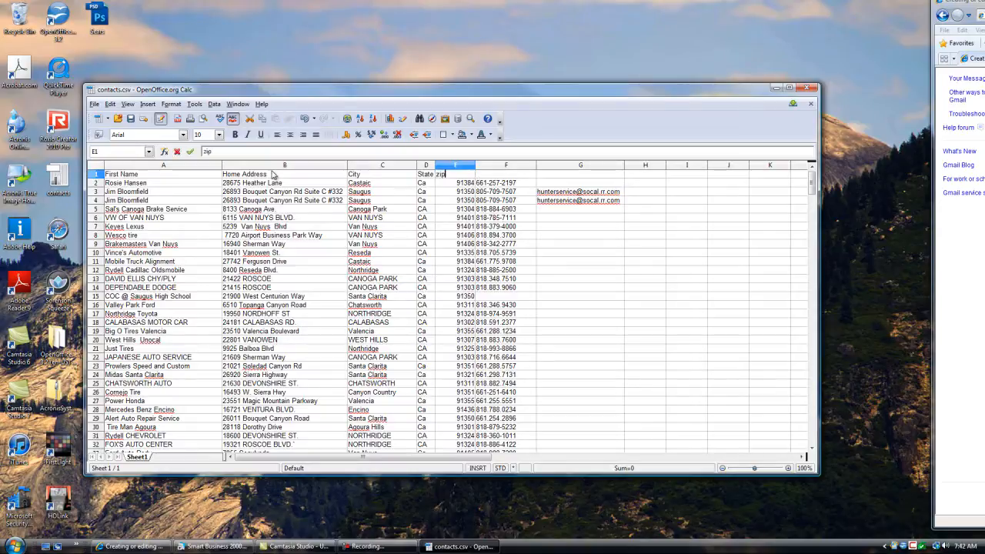
type(" code")
key("Tab")
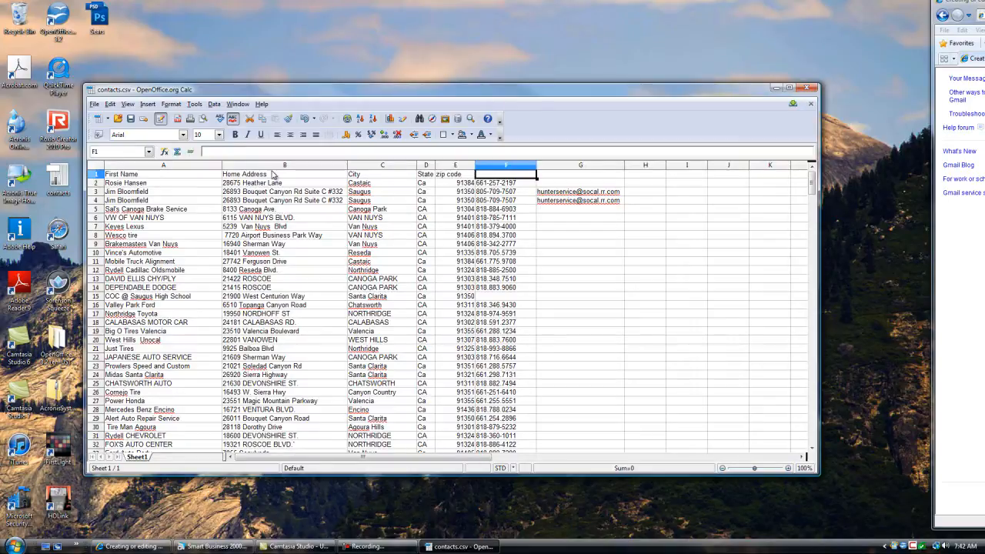
Enter the column headers Mobile phone in F1 and E-mail Address in G1
type("Mobile phone")
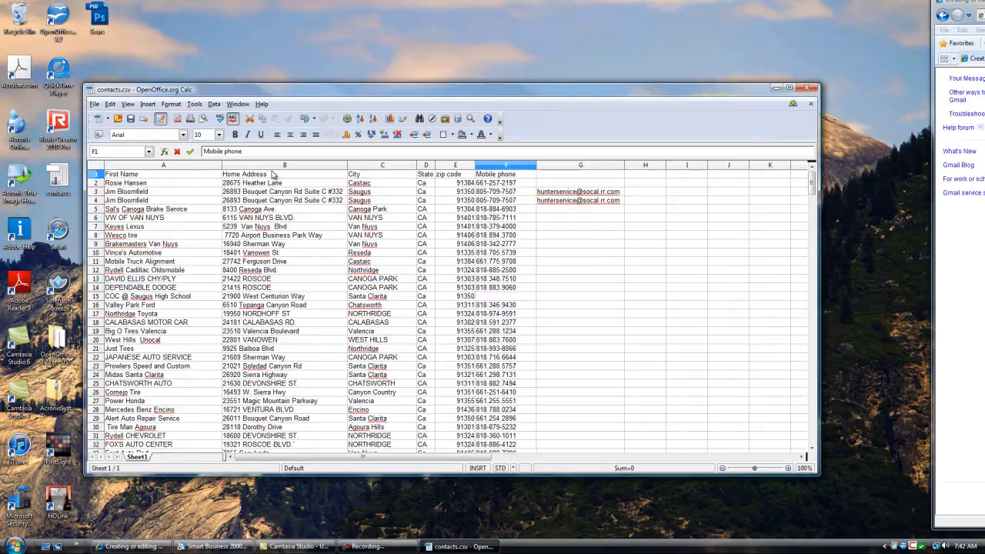
key("Tab")
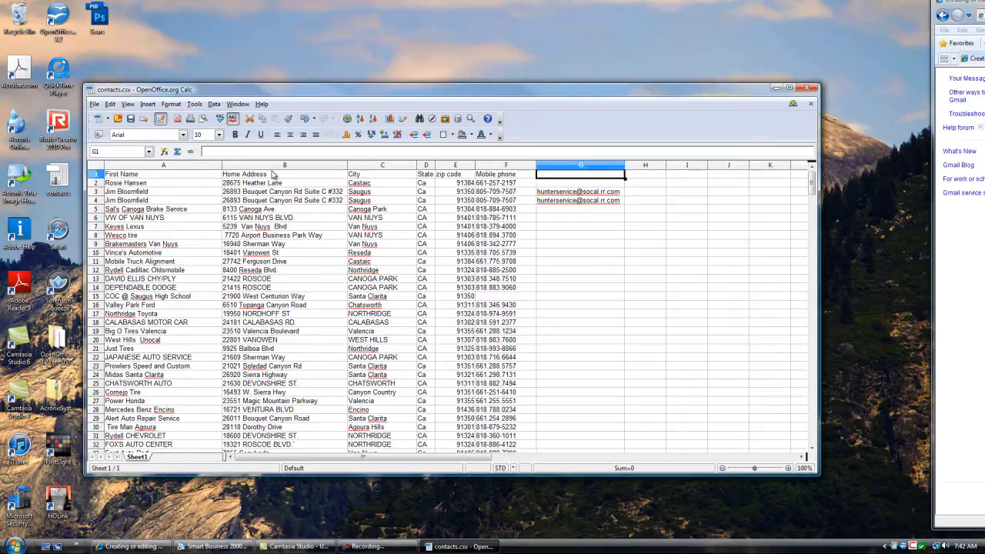
type("E-mail")
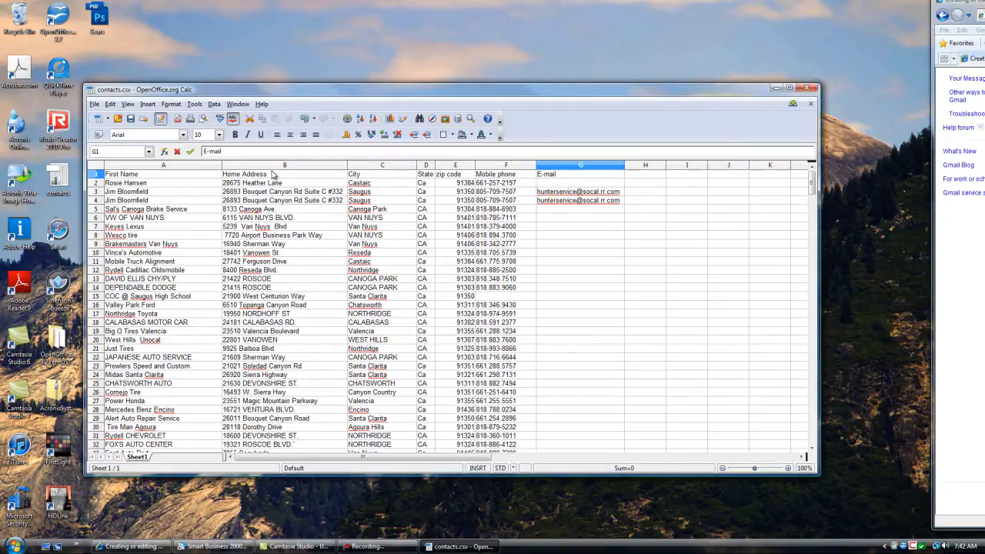
type("ddress")
Save contacts.csv in its current CSV format and close the spreadsheet
left_click(96, 105)
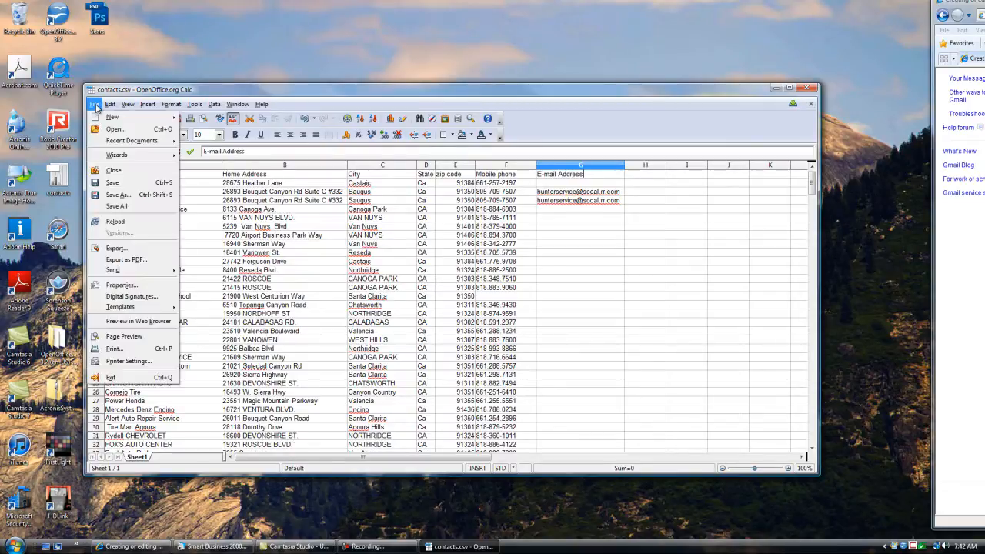
left_click(115, 183)
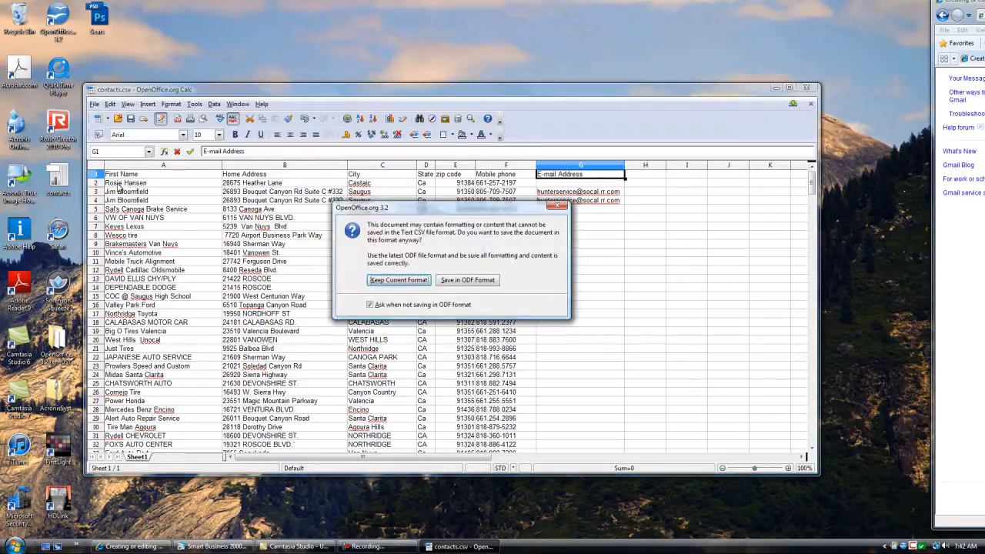
left_click(397, 280)
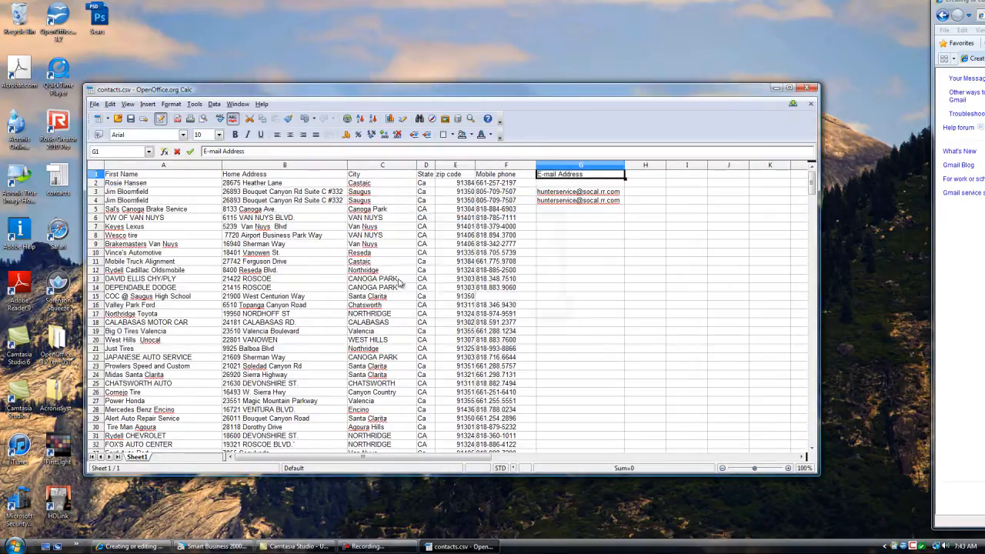
left_click(807, 90)
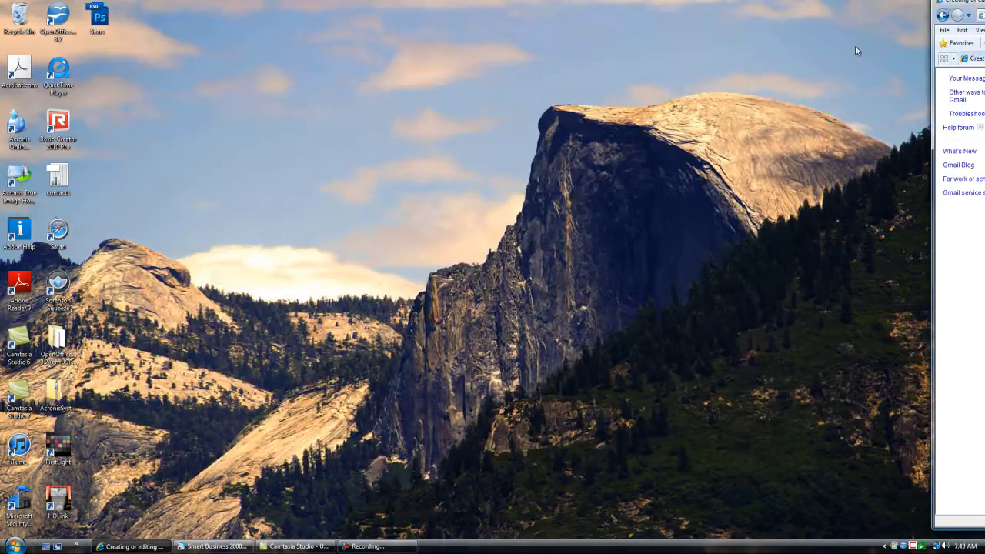
Bring the Internet Explorer window fully back on screen and open the Contacts page of the Gmail account
left_click_drag(984, 4, 286, 19)
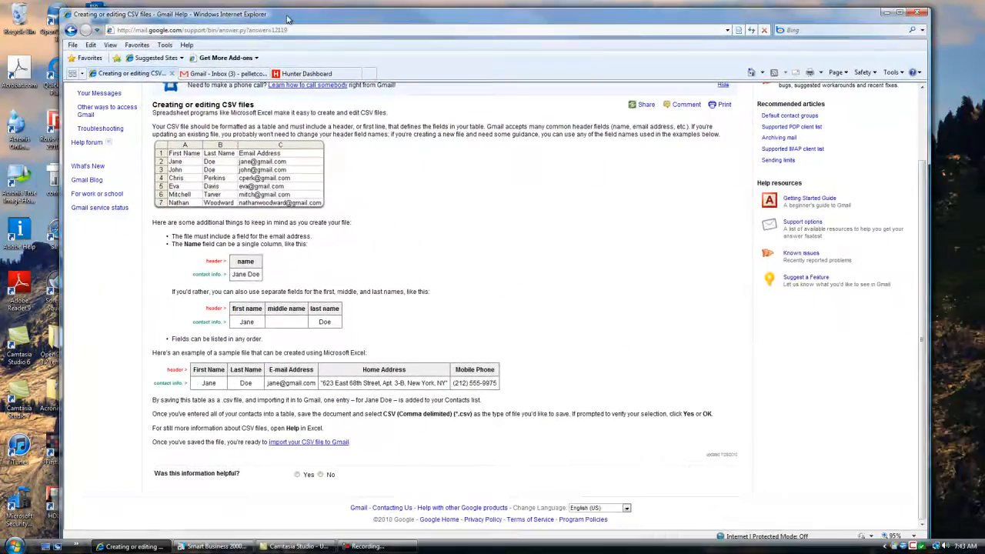
left_click(209, 77)
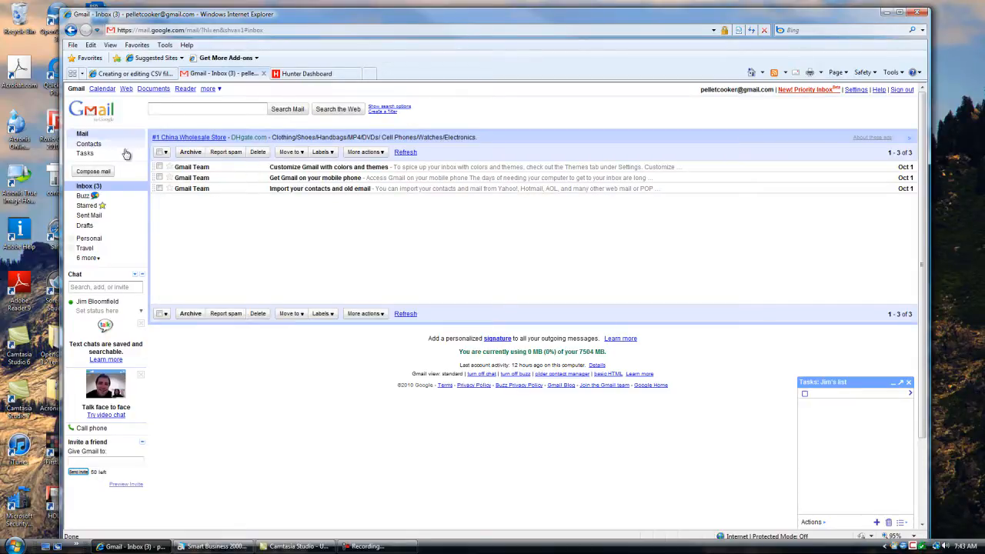
left_click(91, 145)
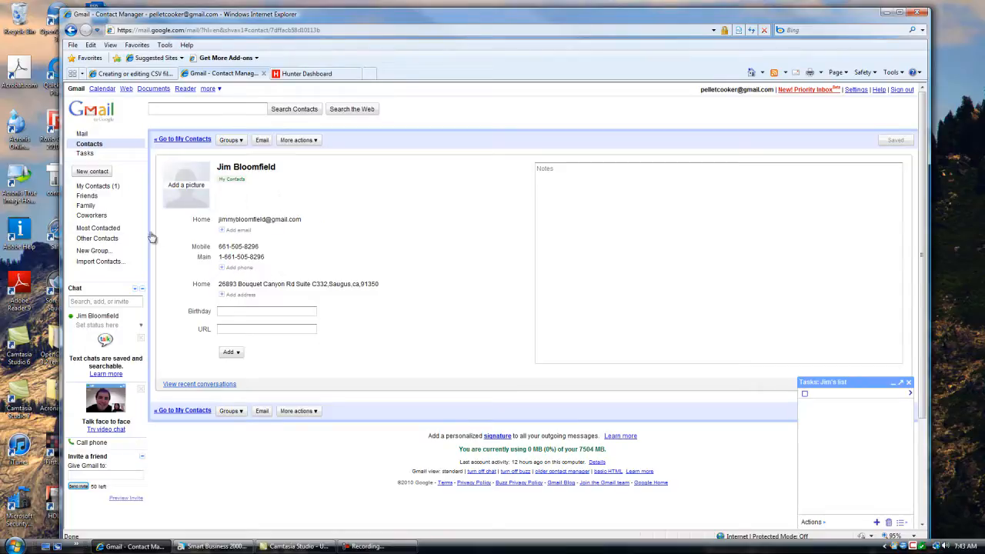
Import the contacts CSV file from the Desktop into Gmail Contacts without adding the entries to a group
left_click(107, 266)
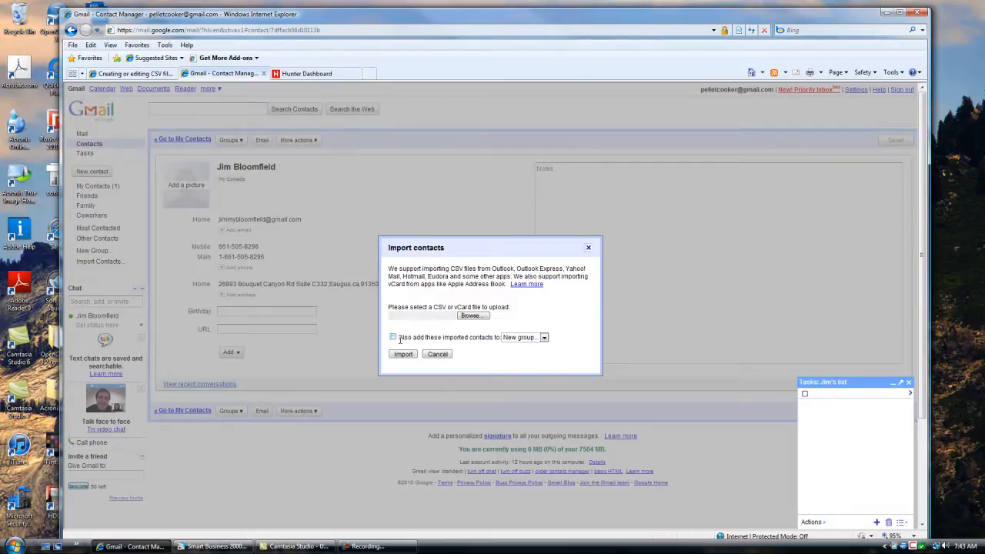
left_click(471, 316)
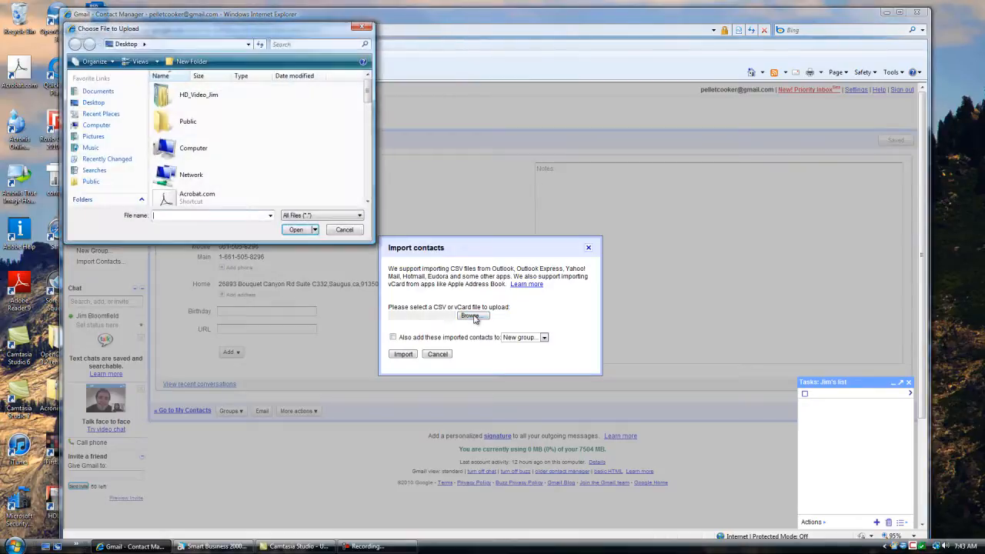
left_click(93, 103)
left_click_drag(369, 94, 373, 176)
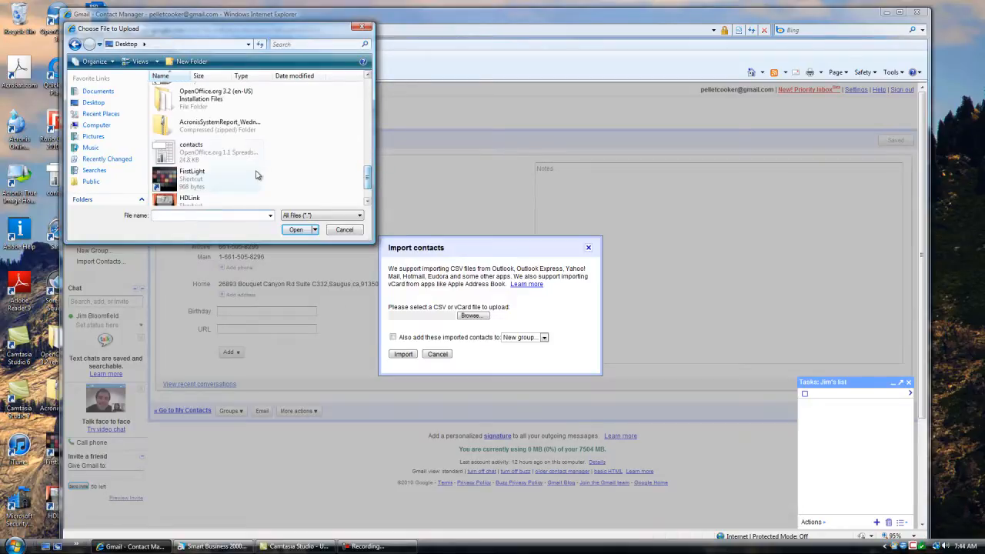
left_click(189, 156)
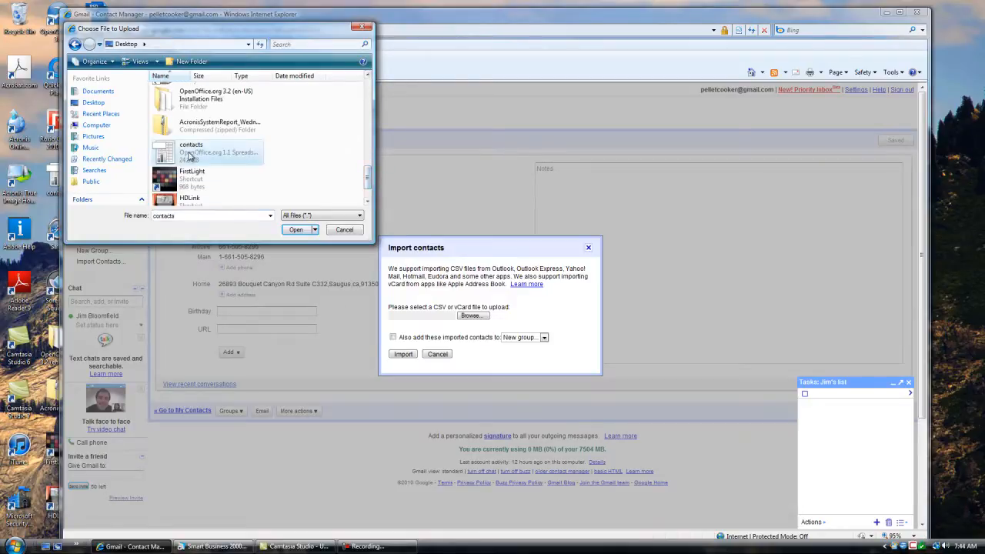
left_click(297, 230)
left_click(402, 354)
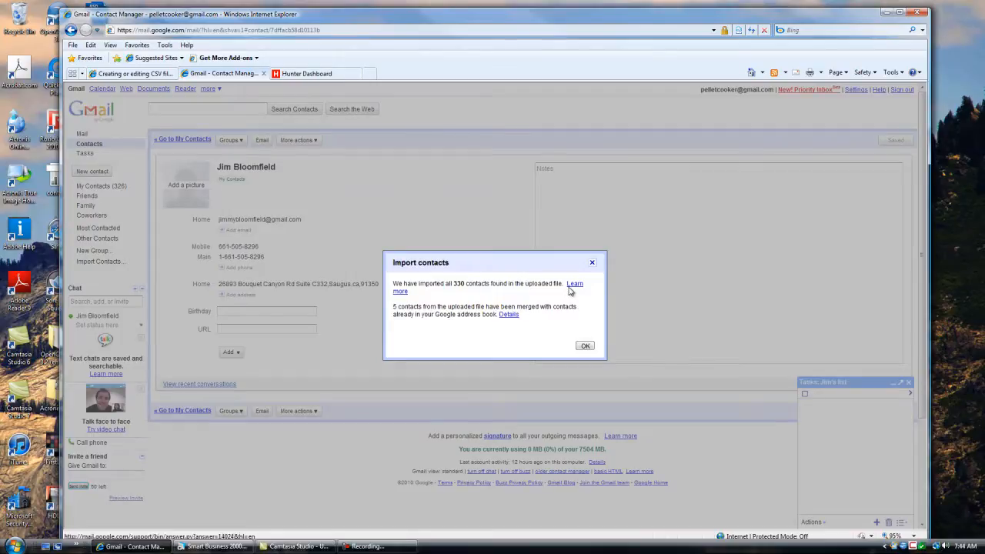
left_click(585, 346)
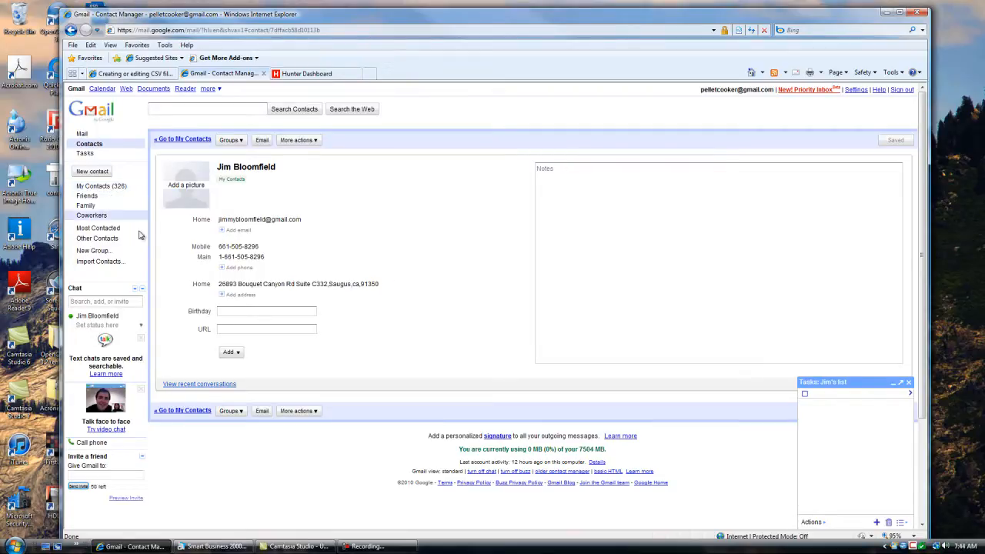
Look through the imported entries in My Contacts, checking their names, phone numbers and addresses
left_click(104, 191)
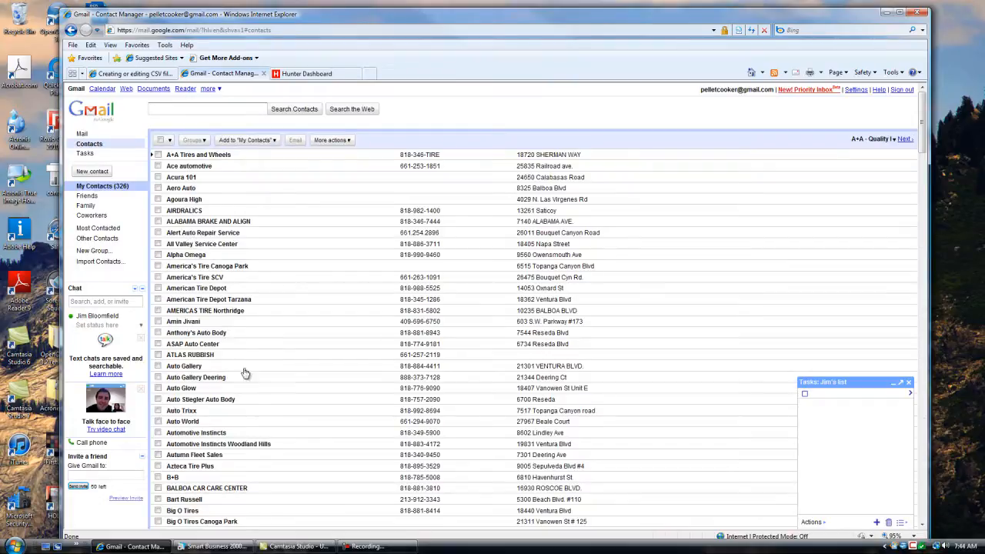
mouse_move(295, 546)
scroll(261, 375, "down", 5)
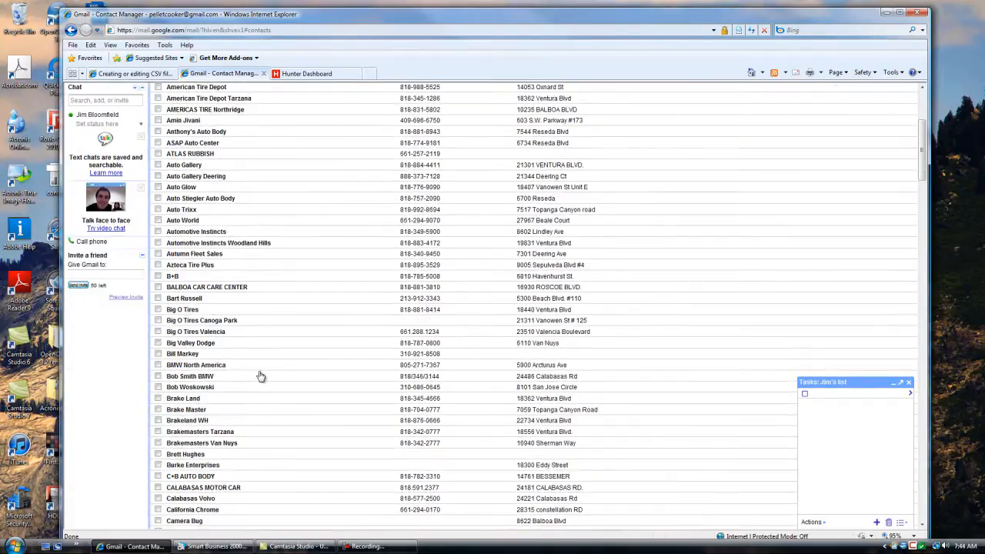
scroll(261, 376, "down", 15)
scroll(261, 362, "down", 15)
scroll(223, 335, "up", 3)
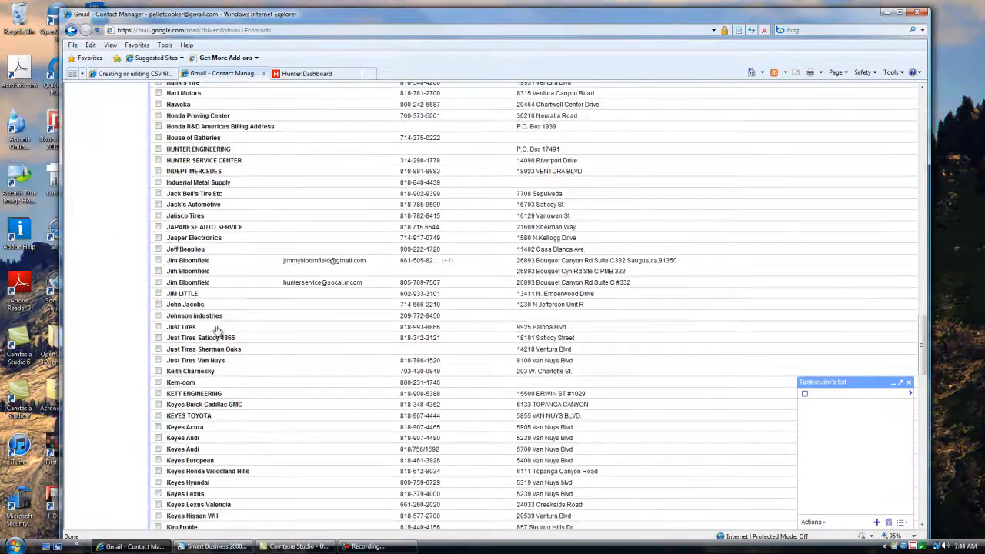
Open the account owner's contact entry that has a Gmail address and start adding a picture to it
mouse_move(192, 263)
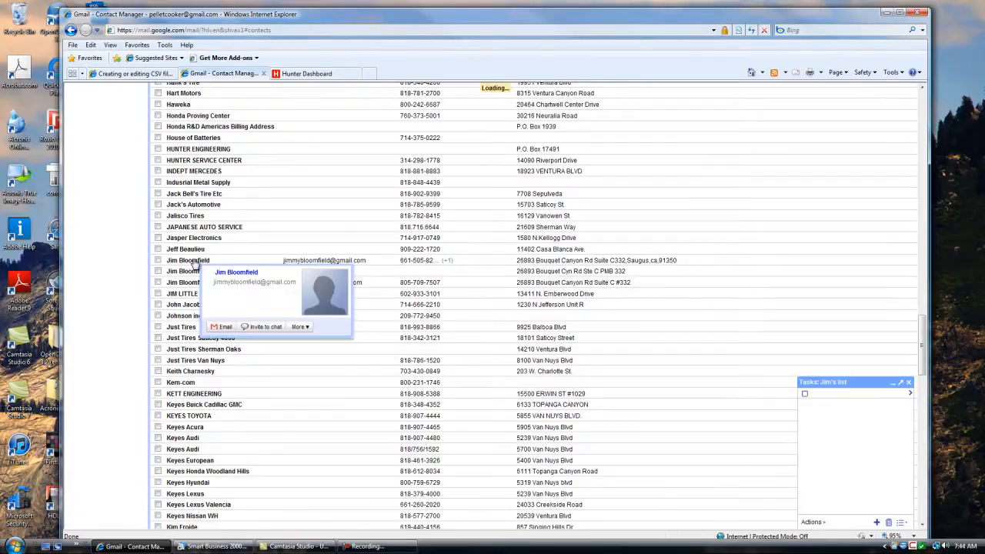
left_click(192, 261)
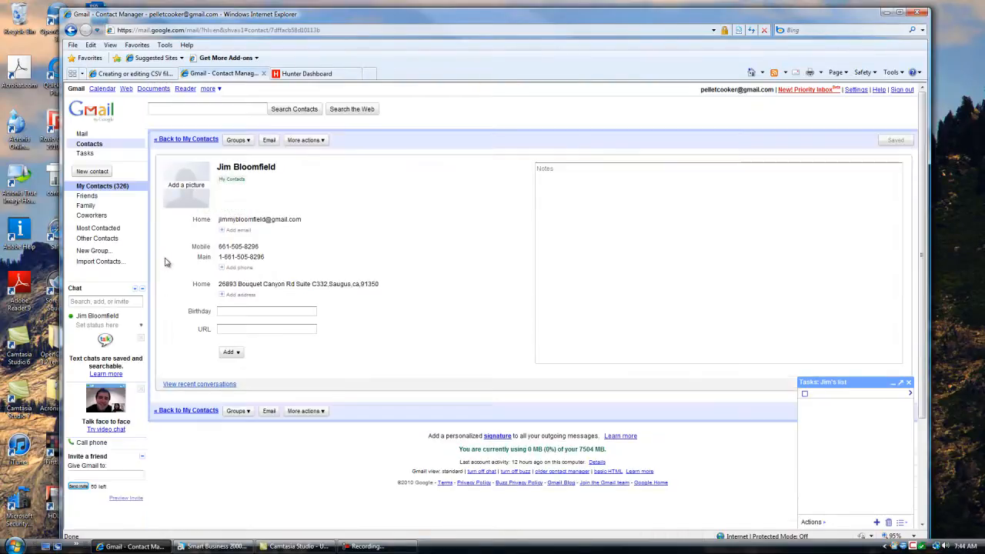
left_click(182, 191)
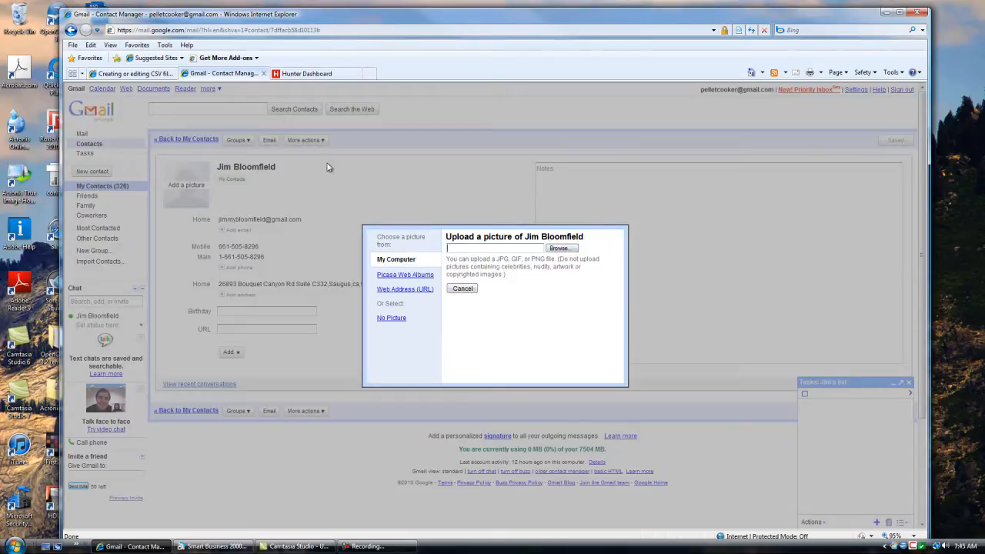
Switch to the Hunter Dashboard page and open Hunter Email Addresses from the site's favorites
left_click(301, 73)
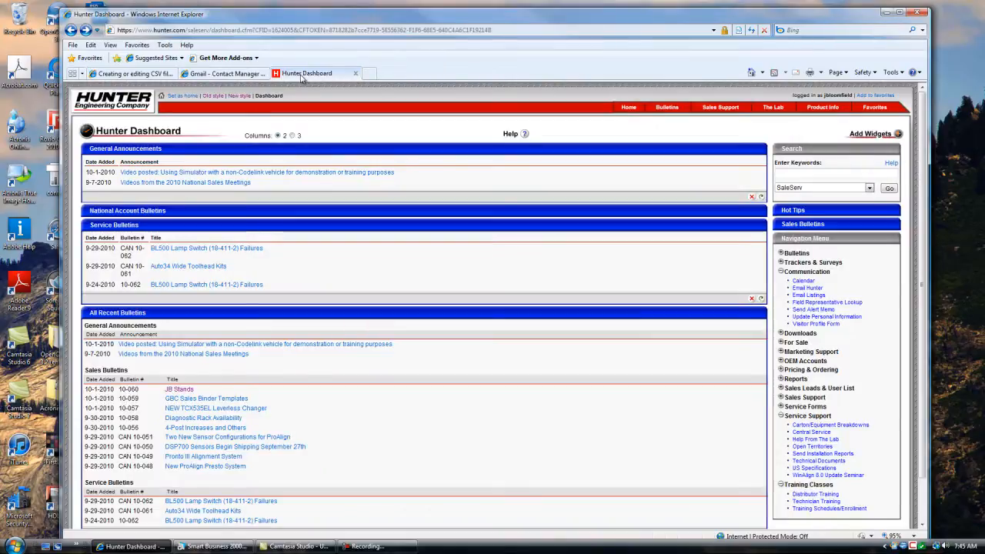
mouse_move(879, 111)
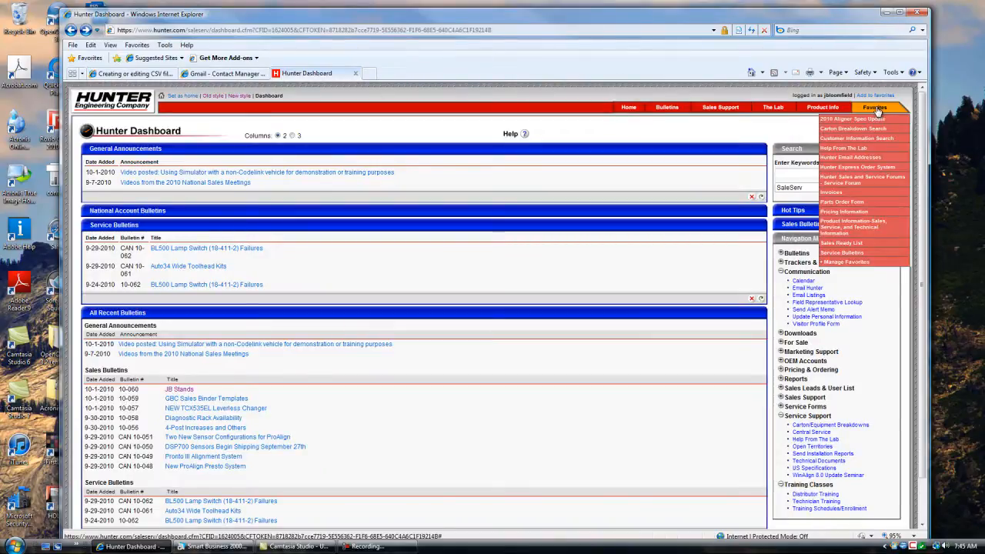
left_click(851, 157)
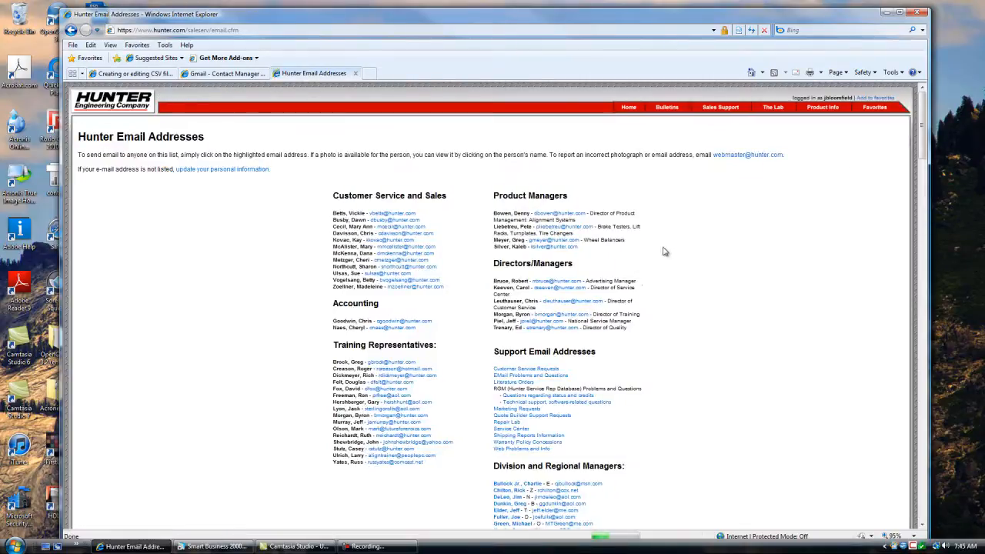
Find the account owner under Service Representatives, open their photo and copy the image's web address
scroll(661, 258, "down", 3)
scroll(662, 260, "down", 15)
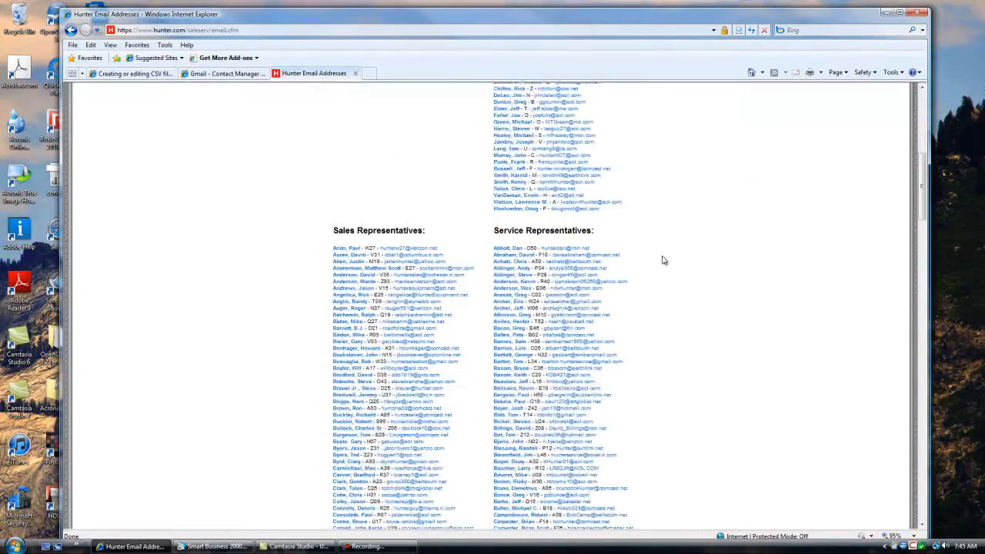
scroll(661, 260, "down", 2)
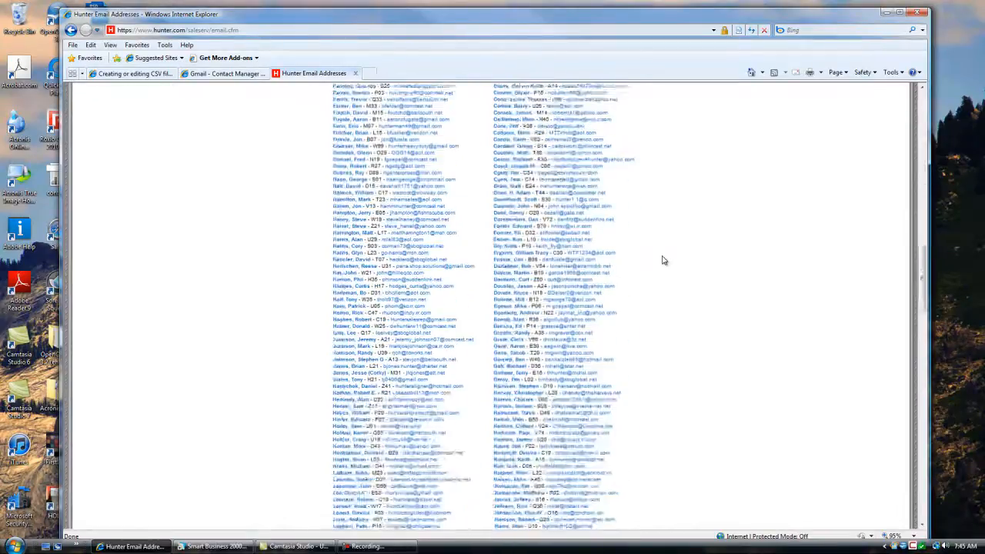
scroll(661, 260, "up", 5)
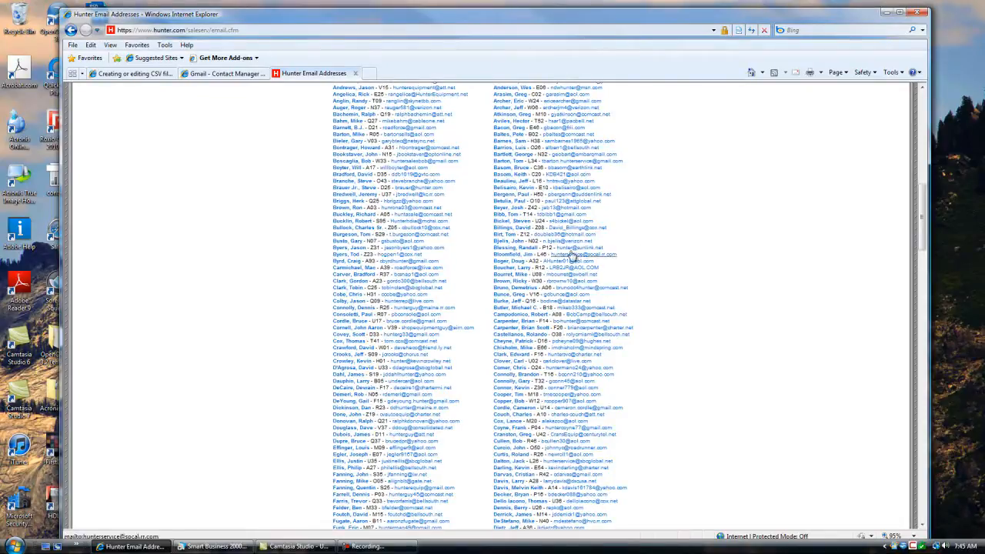
left_click(527, 260)
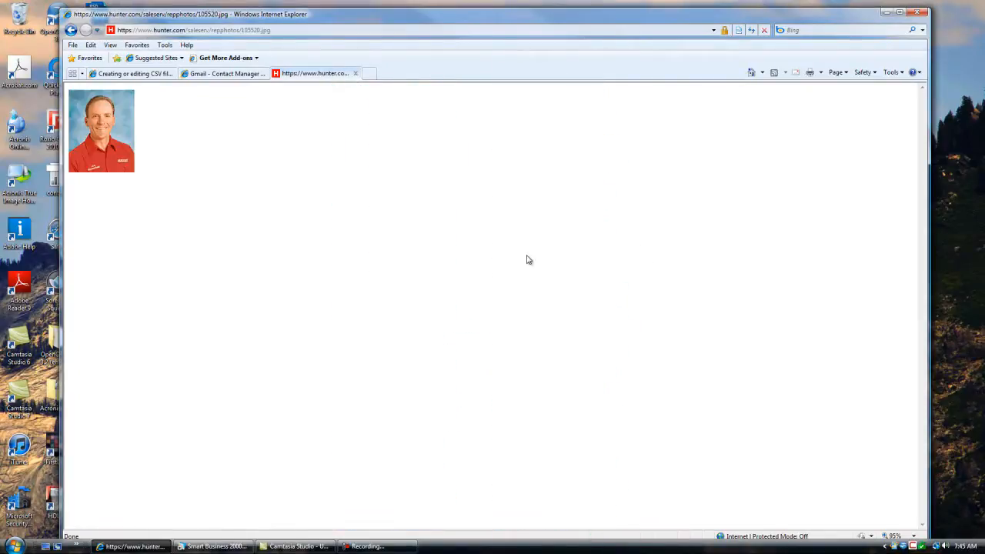
left_click(272, 30)
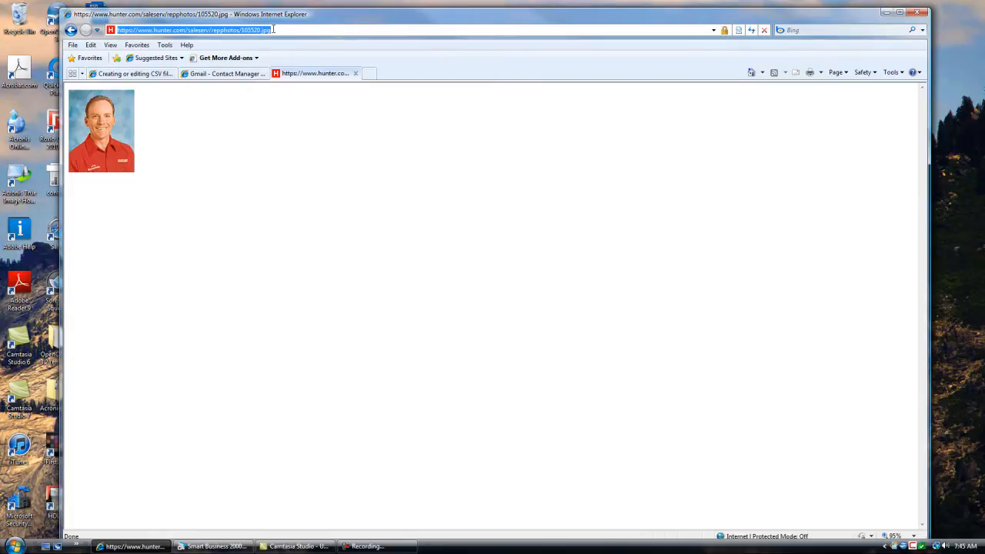
Back in Gmail, choose Web Address (URL) as the picture source, paste the copied photo address and select the image
left_click(216, 73)
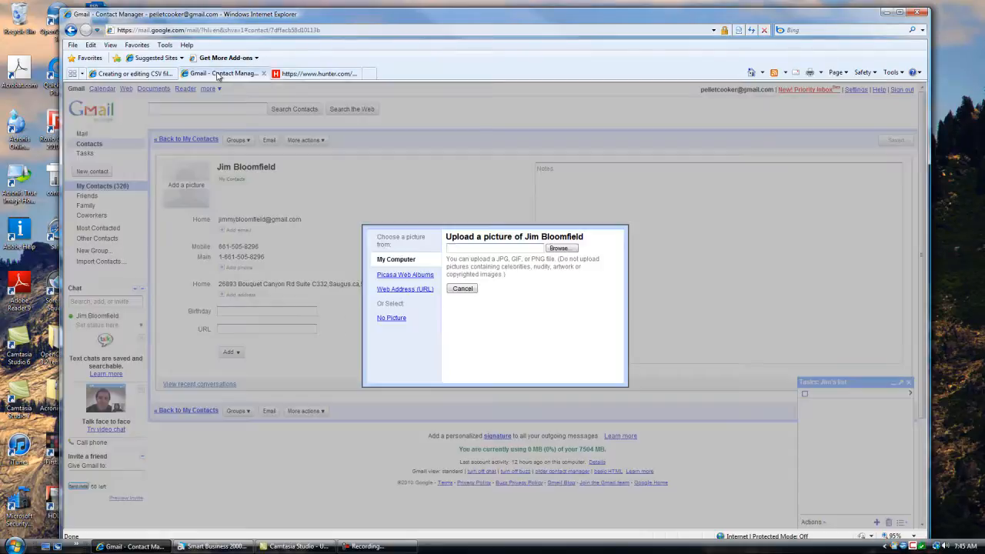
left_click(406, 292)
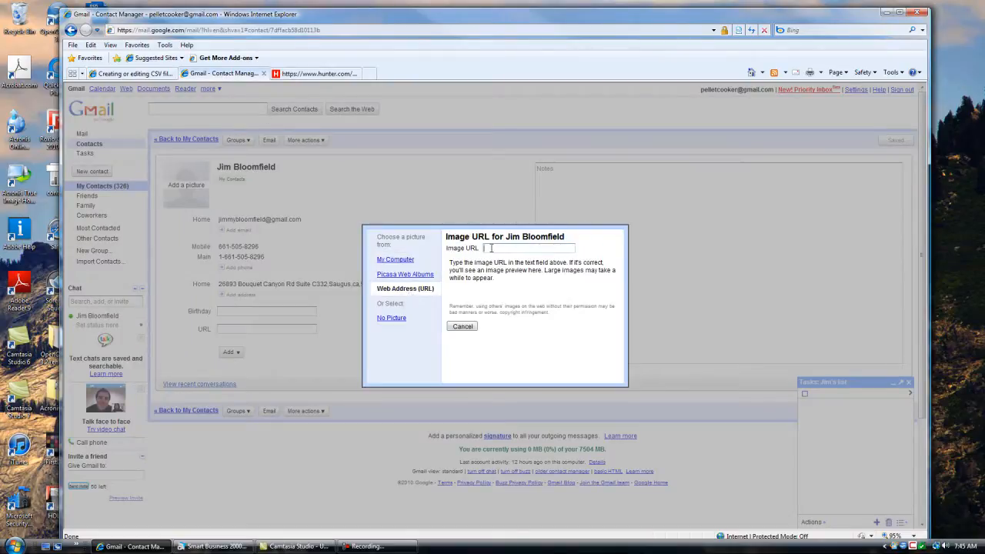
key("ctrl+v")
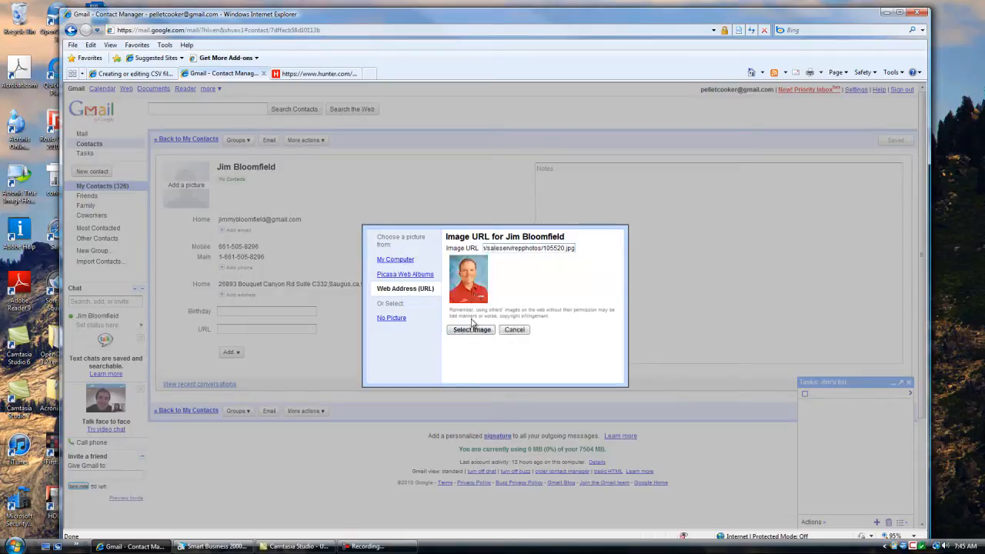
left_click(470, 329)
Enlarge the crop area to the full width of the photo, apply it and keep the picture private instead of suggesting it
left_click_drag(409, 302, 430, 324)
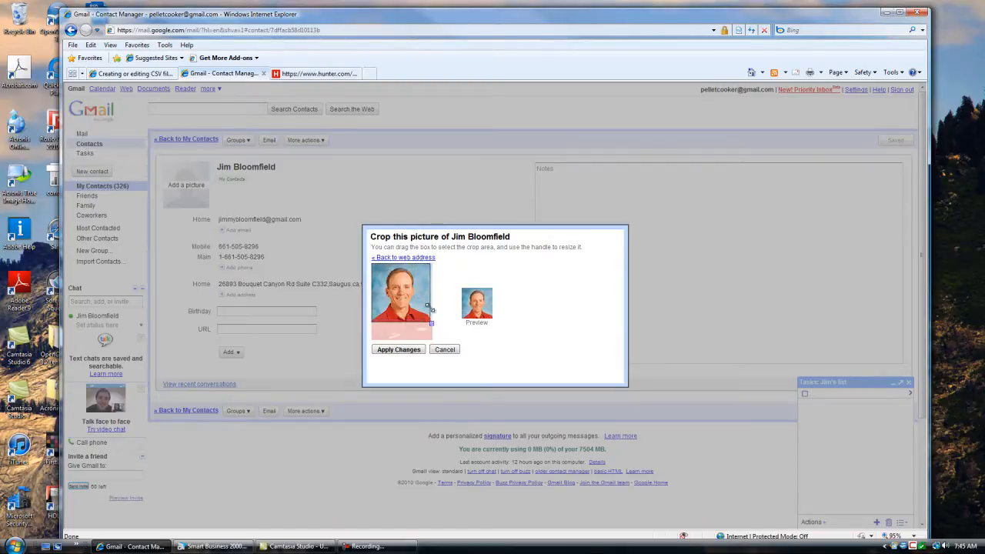
left_click(407, 350)
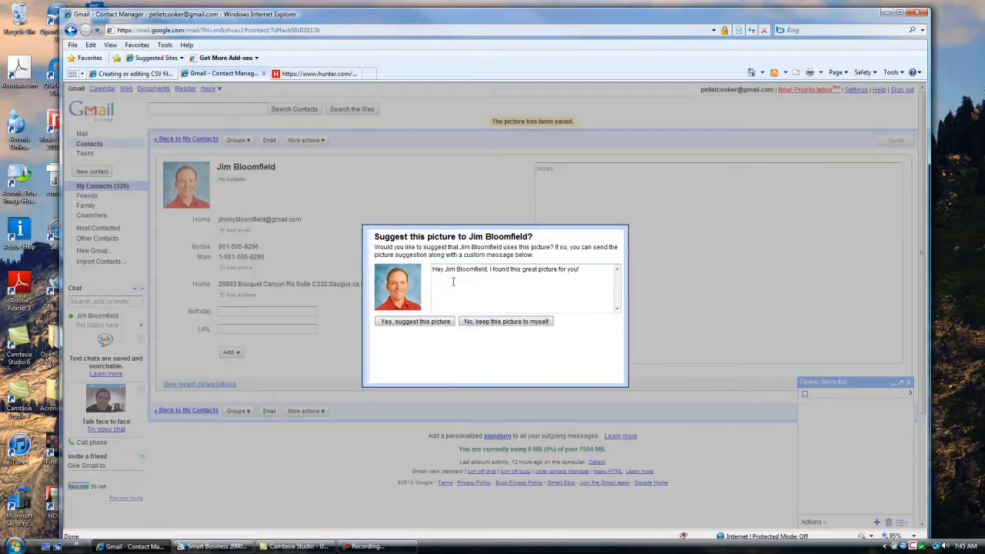
left_click(481, 327)
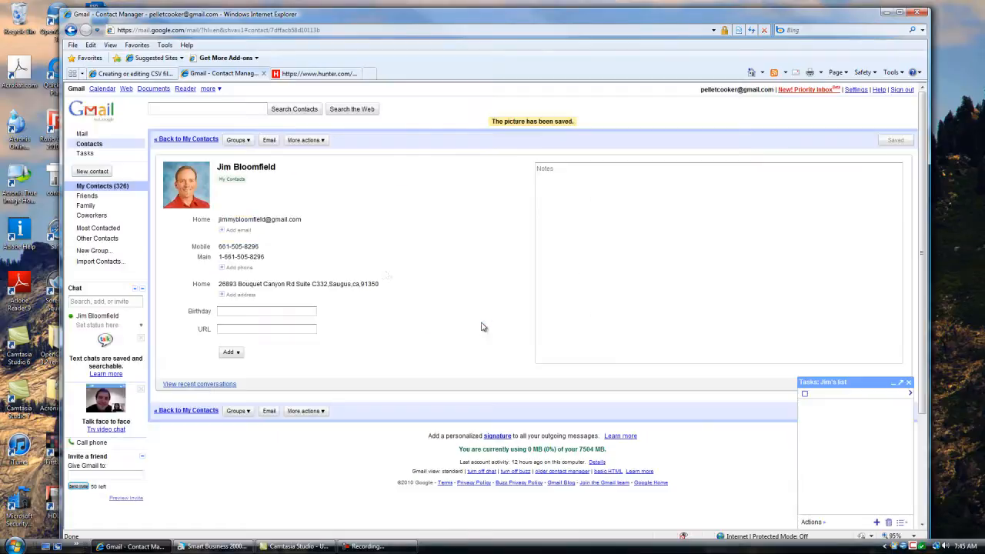